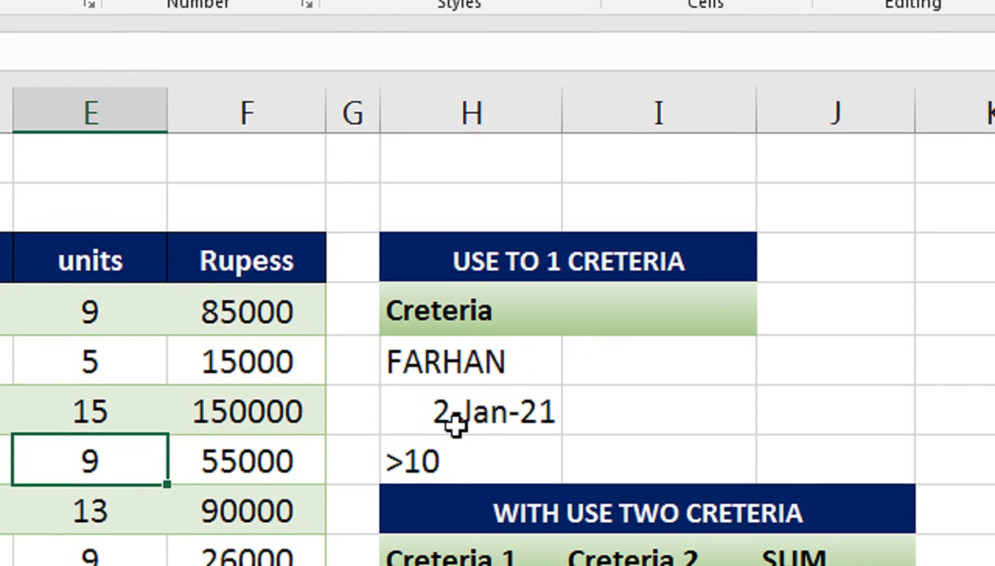
Step: Start a SUMIFS formula in cell I5 with the units column E4:E18 as the sum range
click(458, 440)
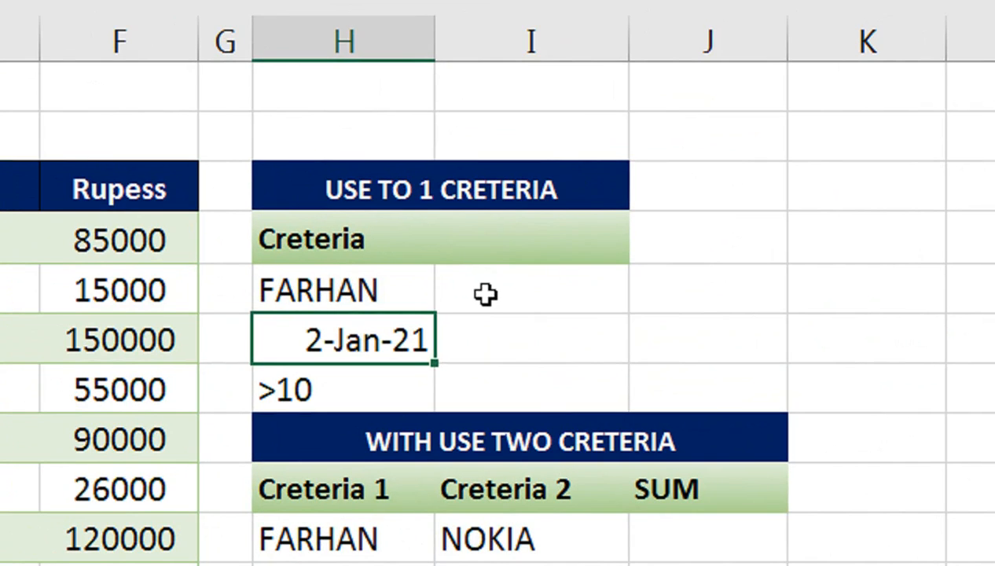
double_click(485, 293)
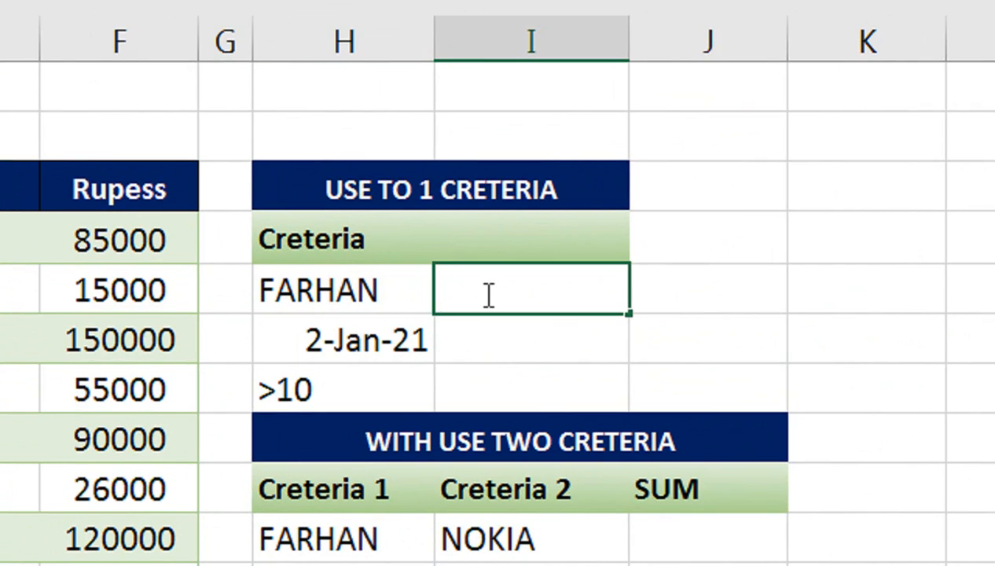
text(=SUMI)
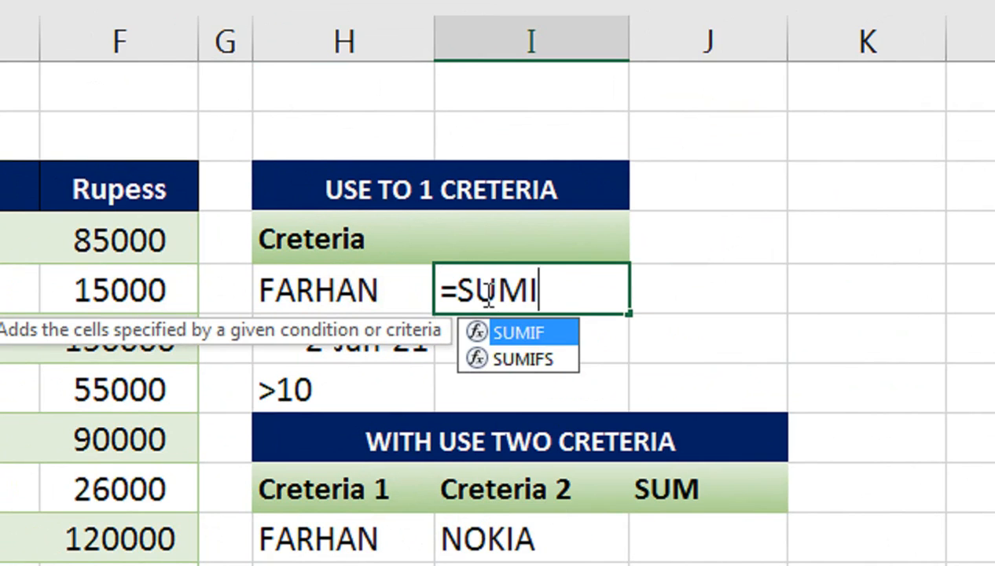
text(FS()
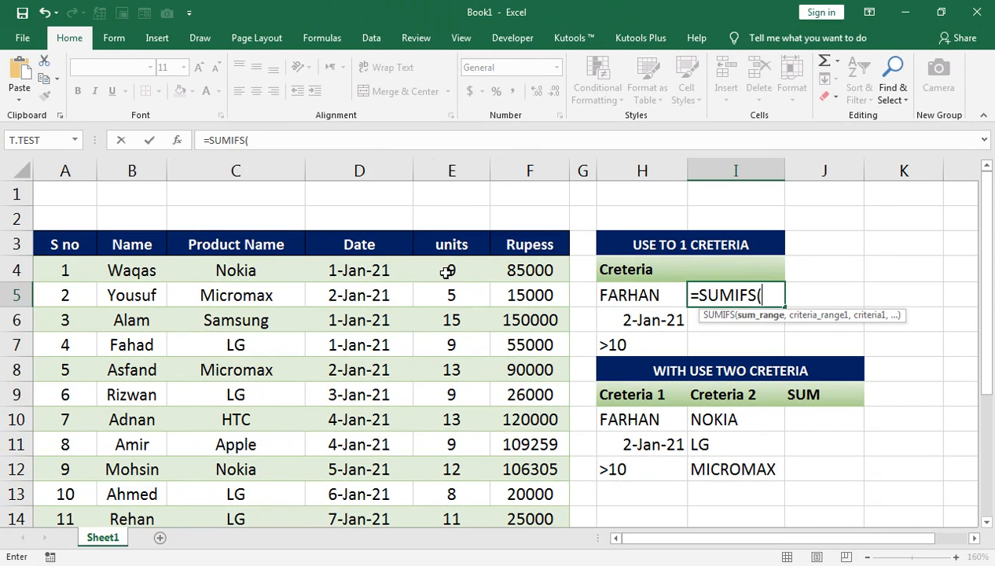
click(0, 240)
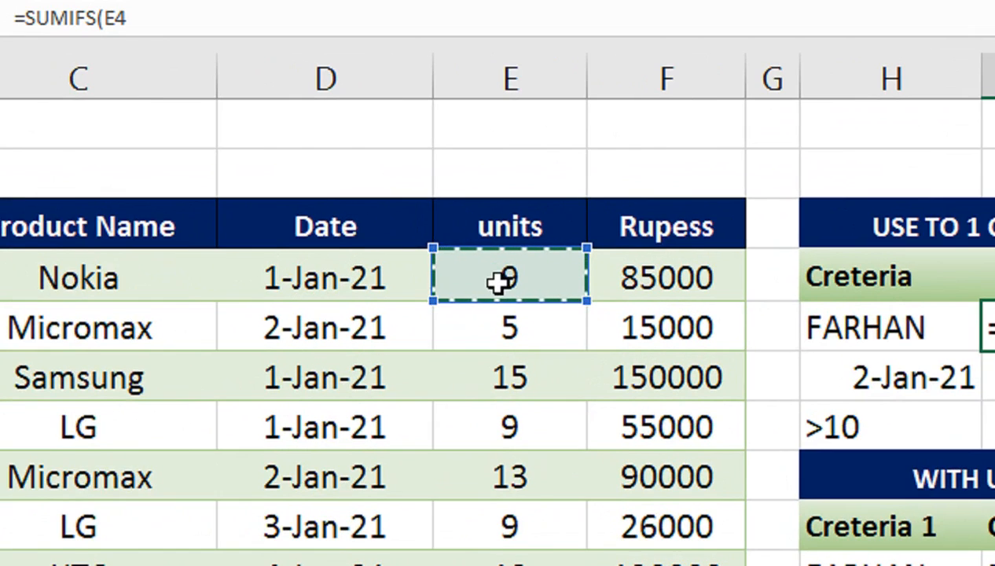
key(ctrl+shift+Down)
scroll(499, 283, up, 2)
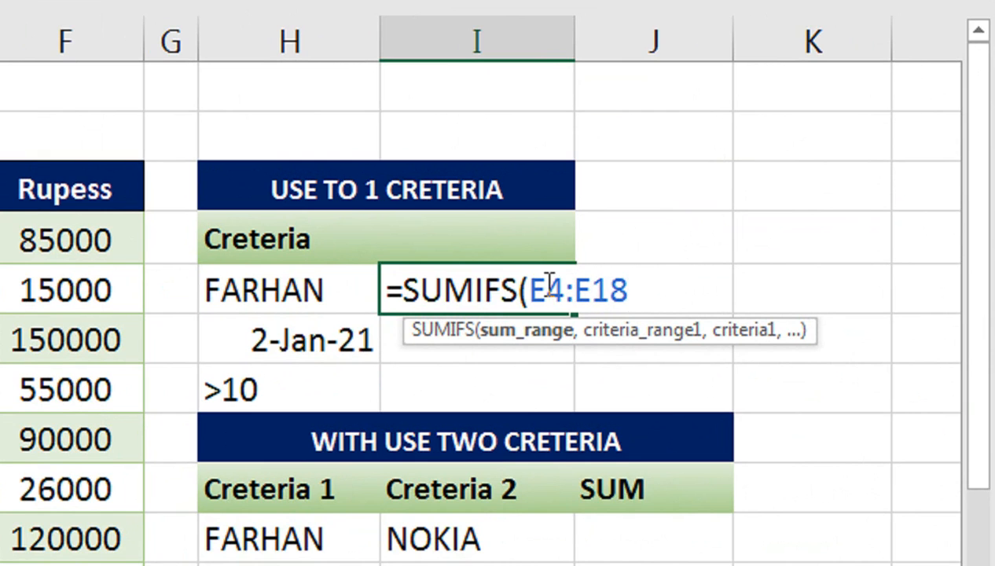
text(,)
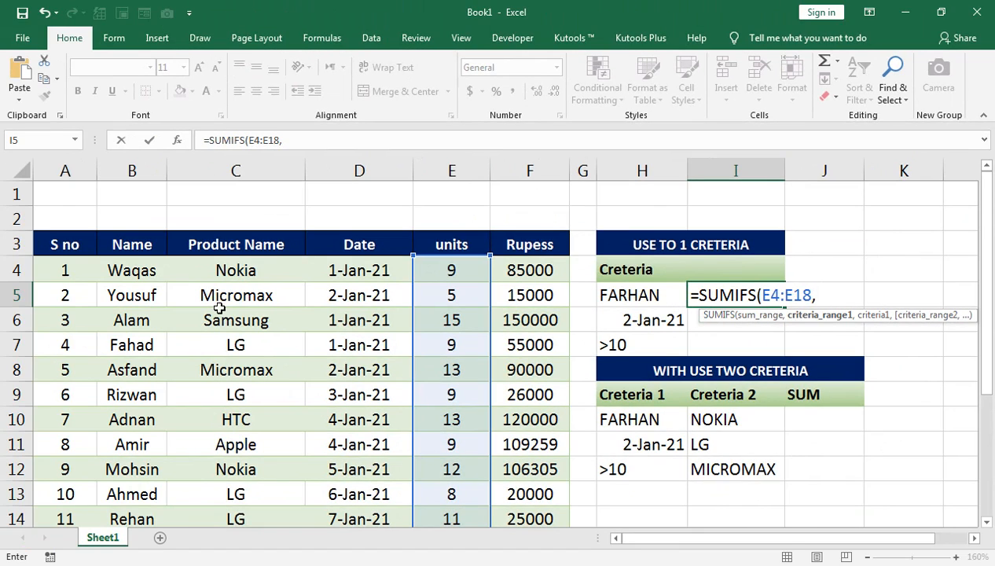
Step: Complete the I5 formula with criteria range B4:B18 and criterion H5, and check the matching row's units in the table
click(140, 270)
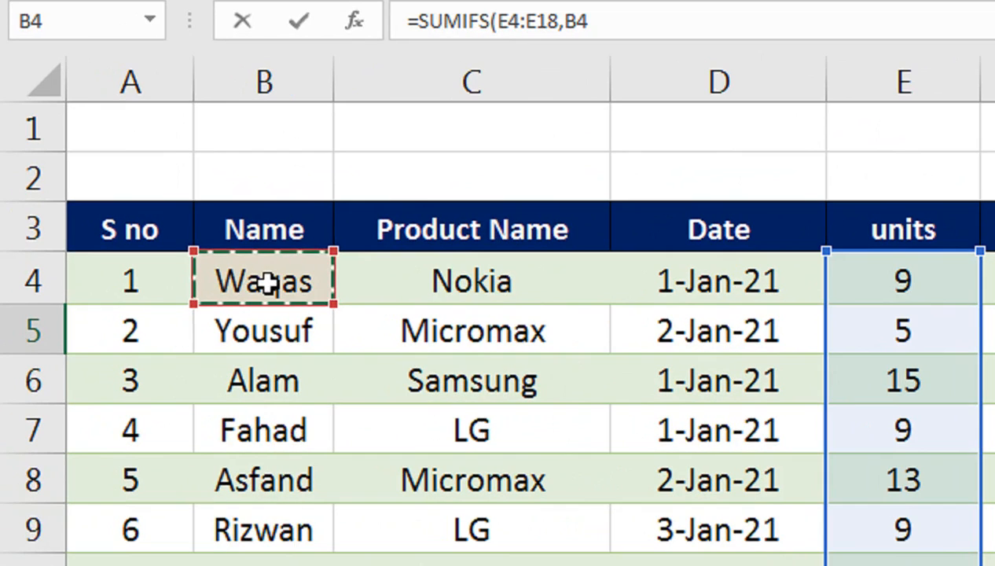
key(ctrl+shift+Down)
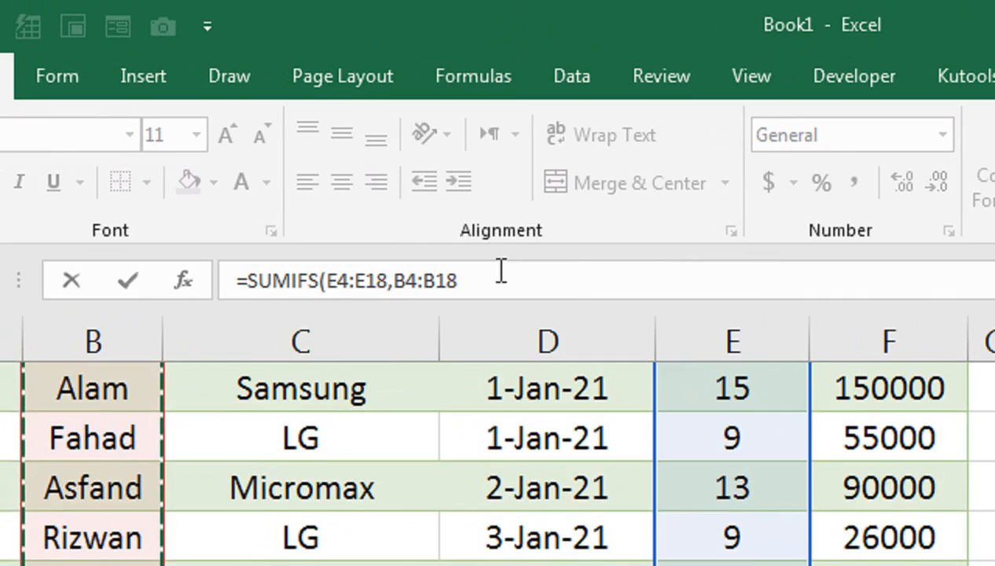
scroll(504, 382, up, 2)
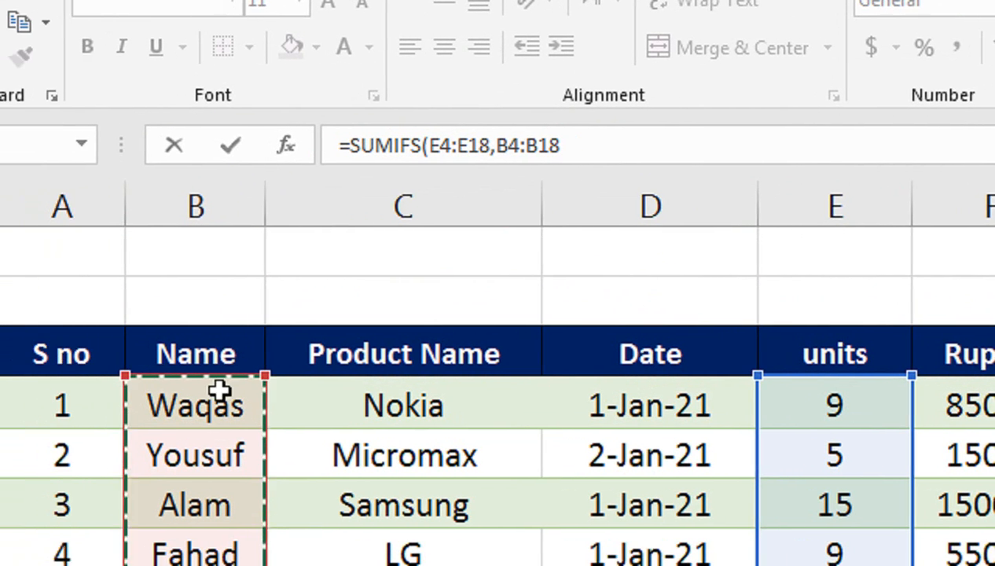
click(586, 143)
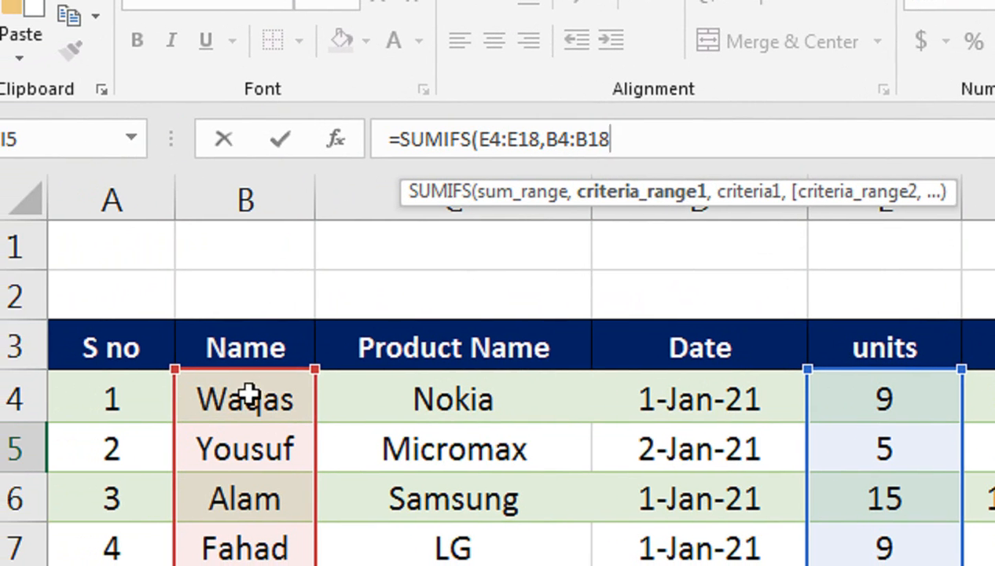
text(,)
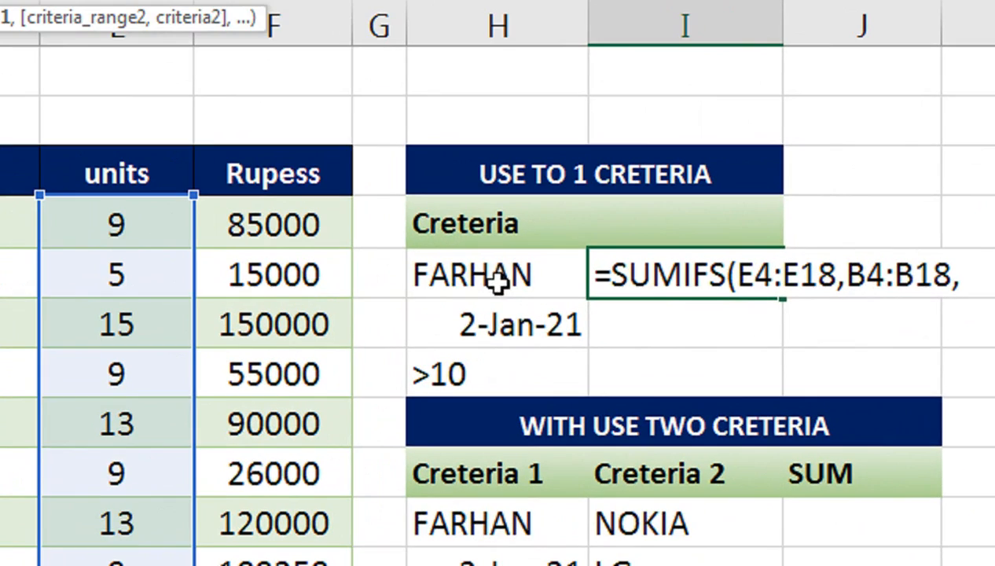
click(488, 277)
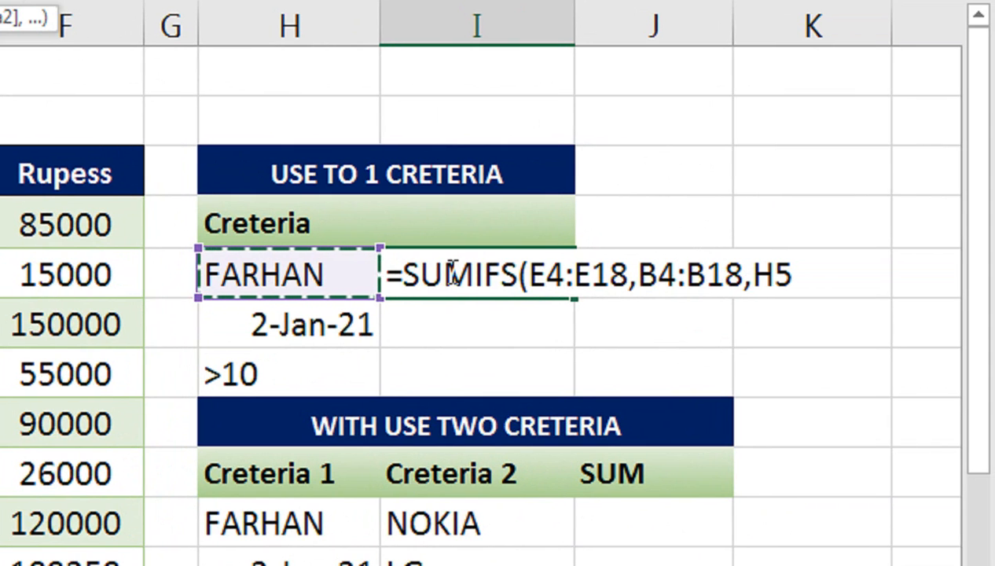
text())
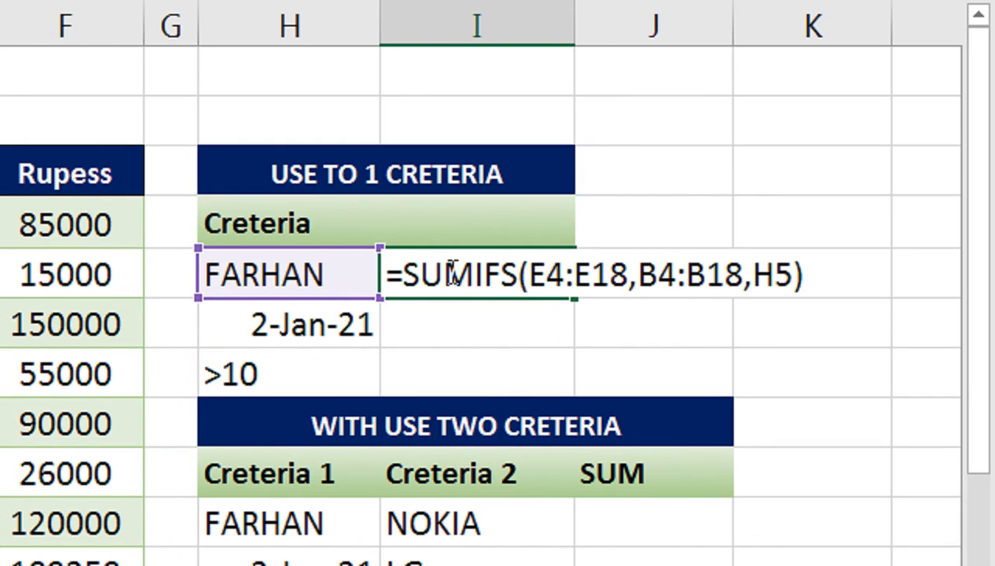
key(Return)
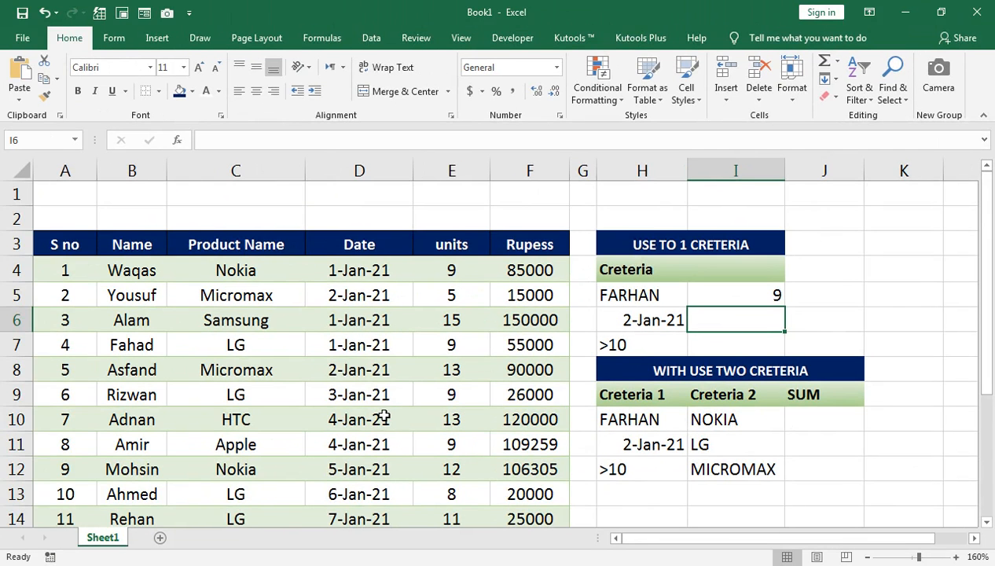
scroll(385, 417, down, 1)
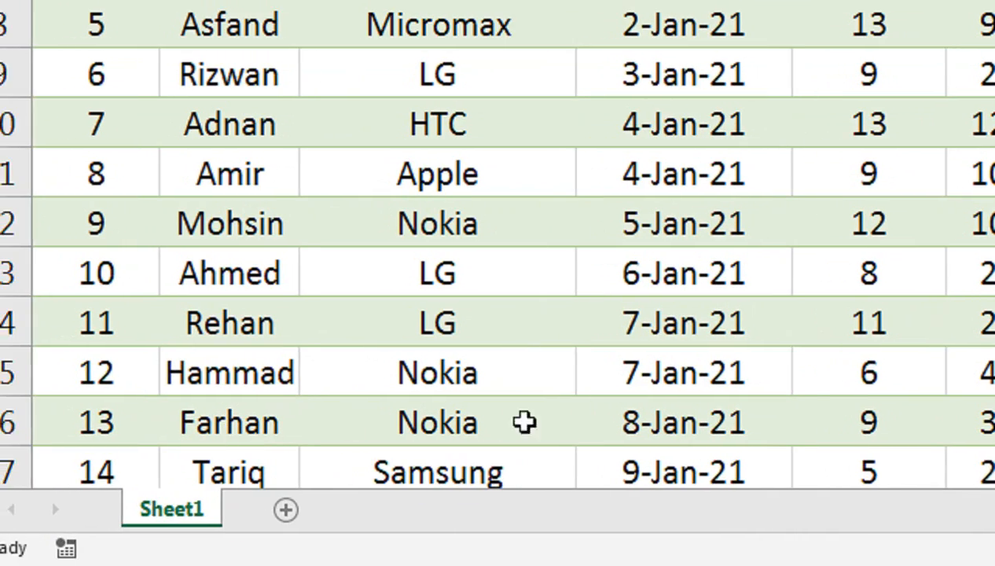
click(838, 422)
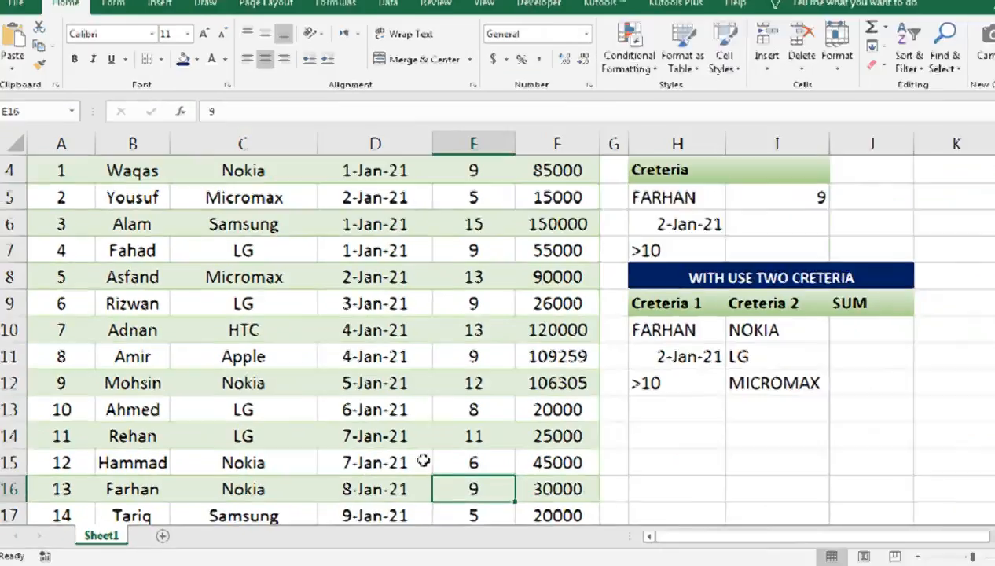
scroll(606, 370, up, 1)
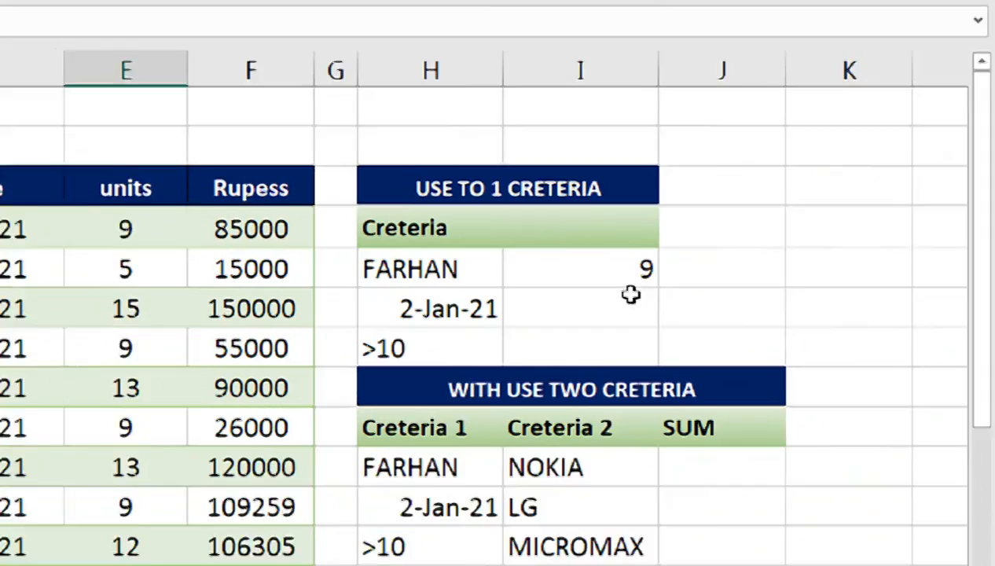
Step: Start a SUMIFS formula in cell I6 with the Rupess column F4:F18 as the sum range
click(540, 312)
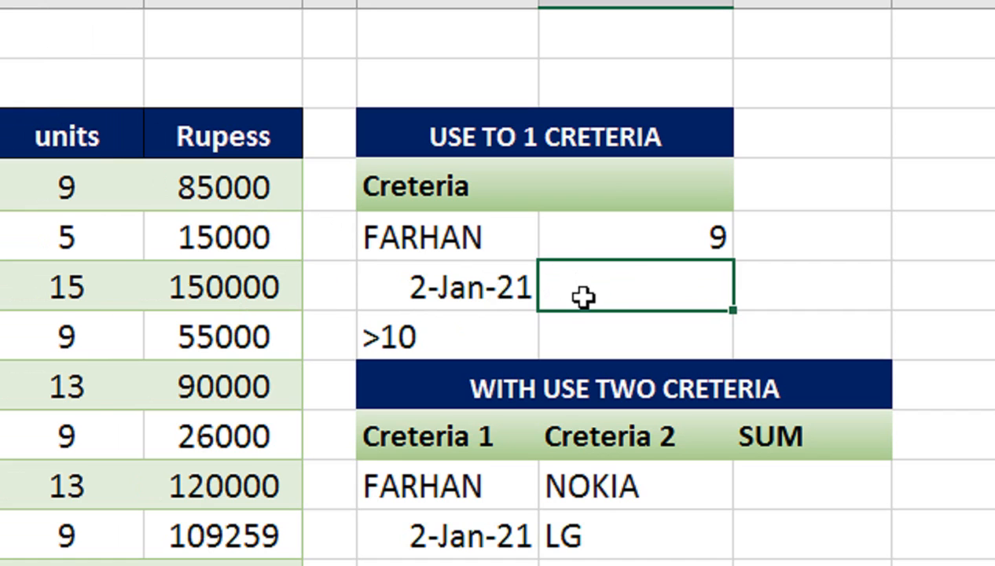
text(=SUMIF)
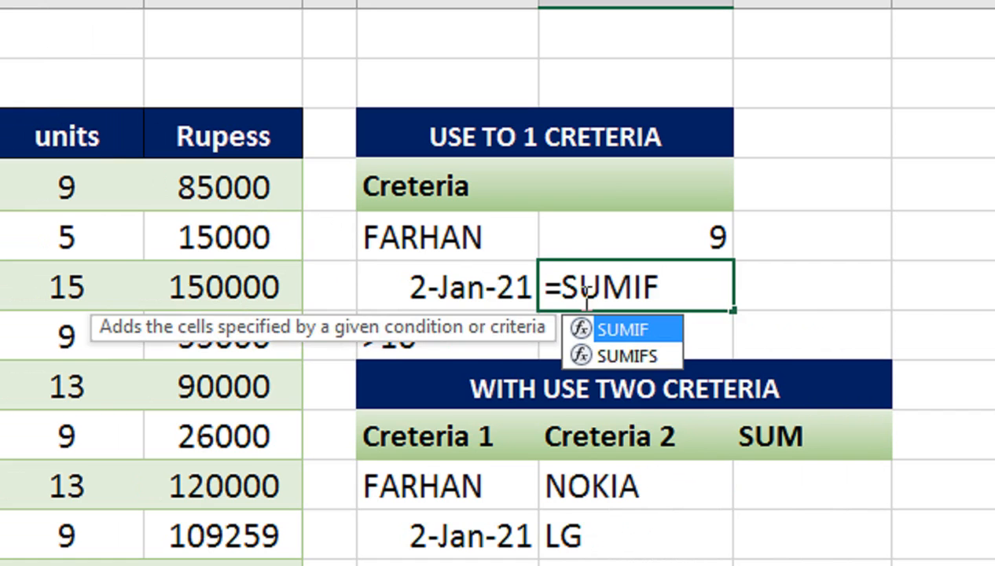
text(S()
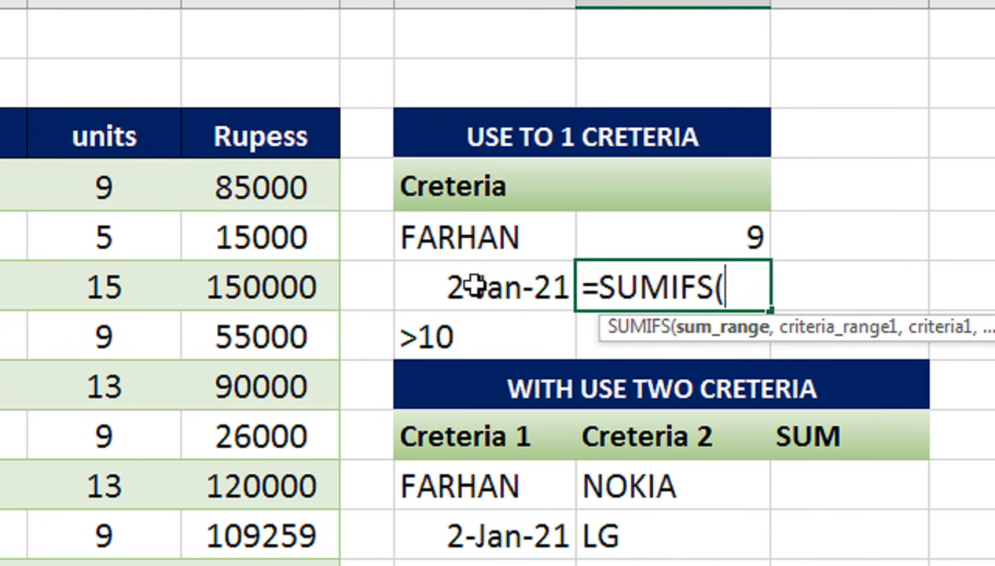
click(258, 184)
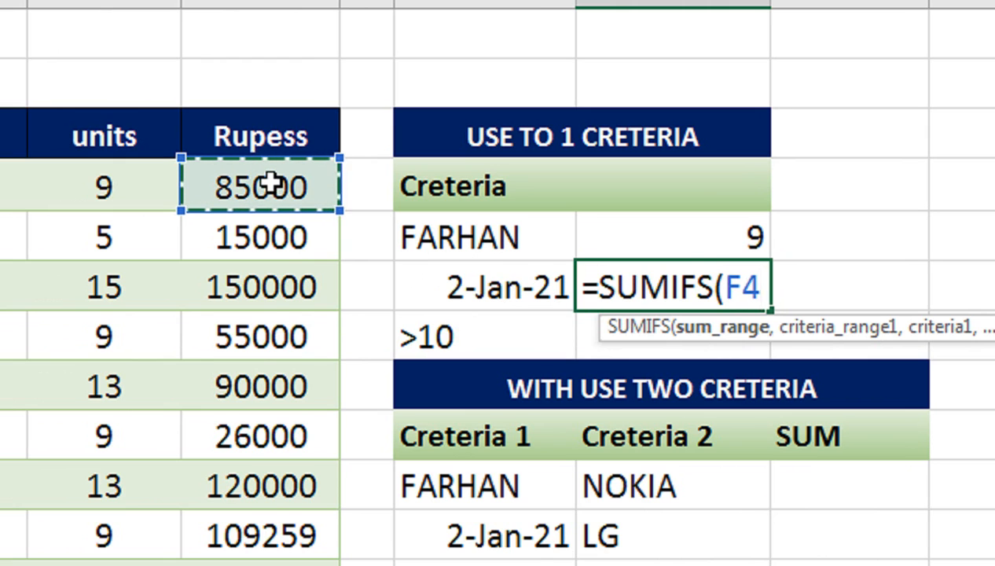
key(ctrl+shift+Down)
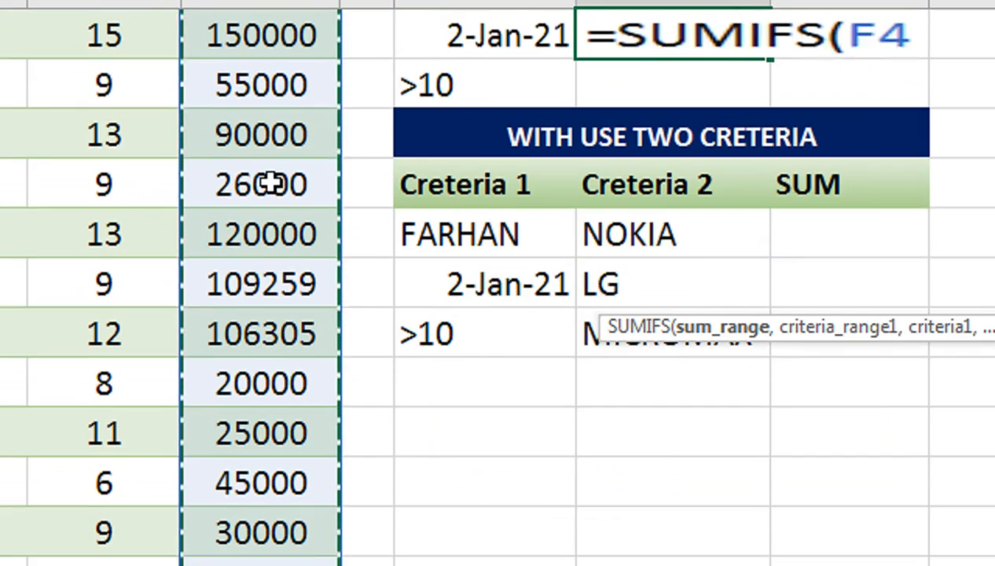
key(ctrl+BackSpace)
text(,)
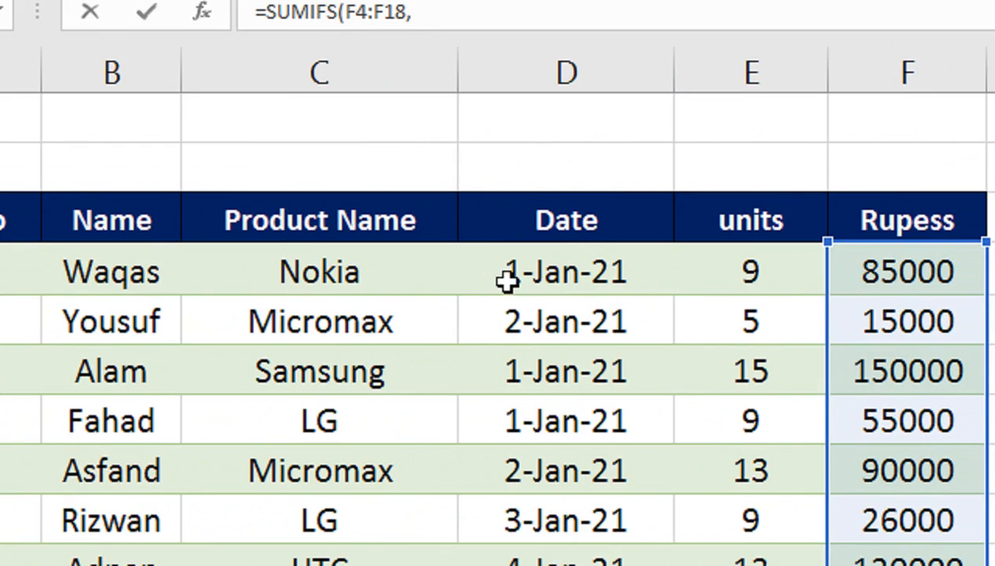
Step: Complete the I6 formula with the dates D4:D18 as criteria range and H6 as the criterion
click(507, 281)
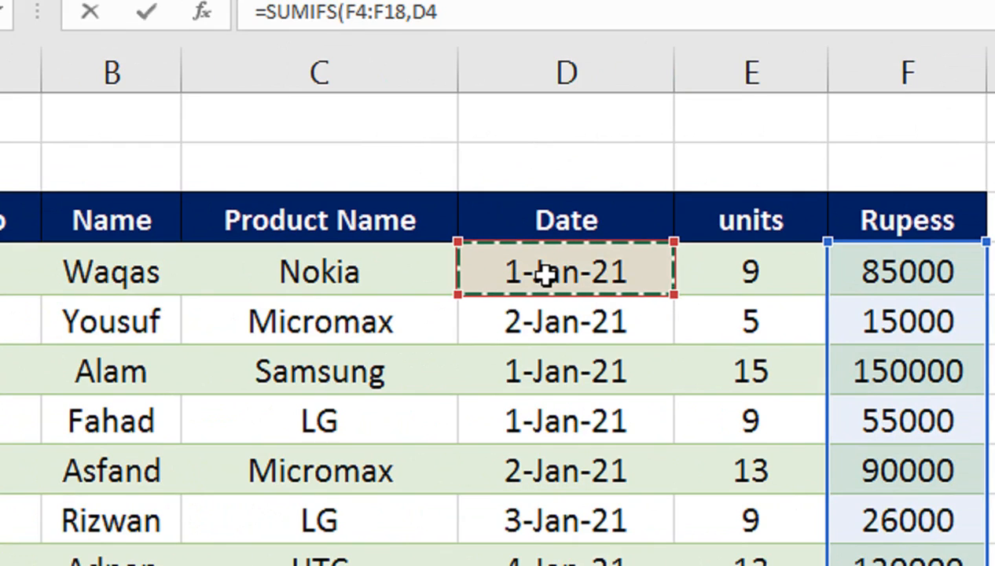
key(ctrl+shift+Down)
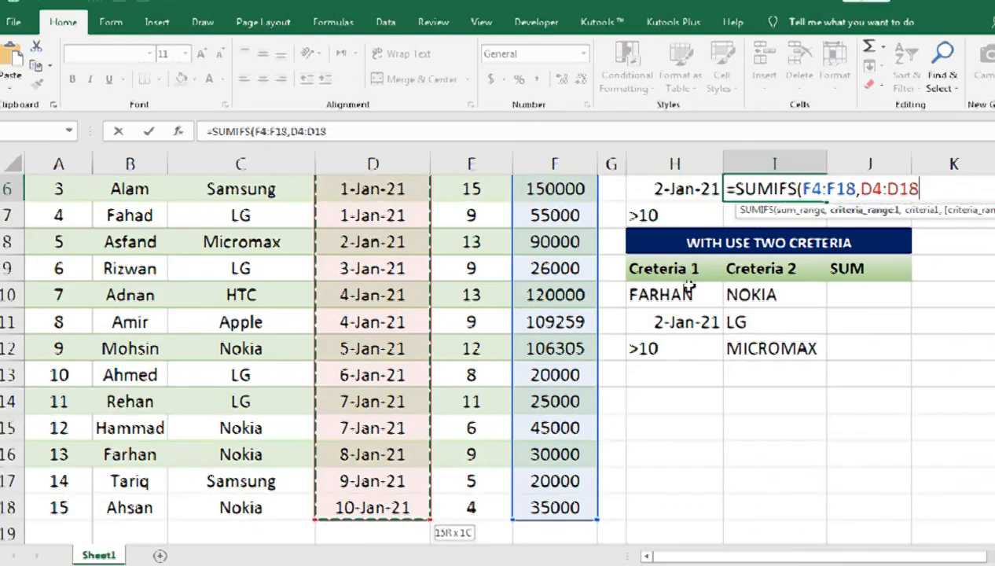
scroll(689, 289, up, 2)
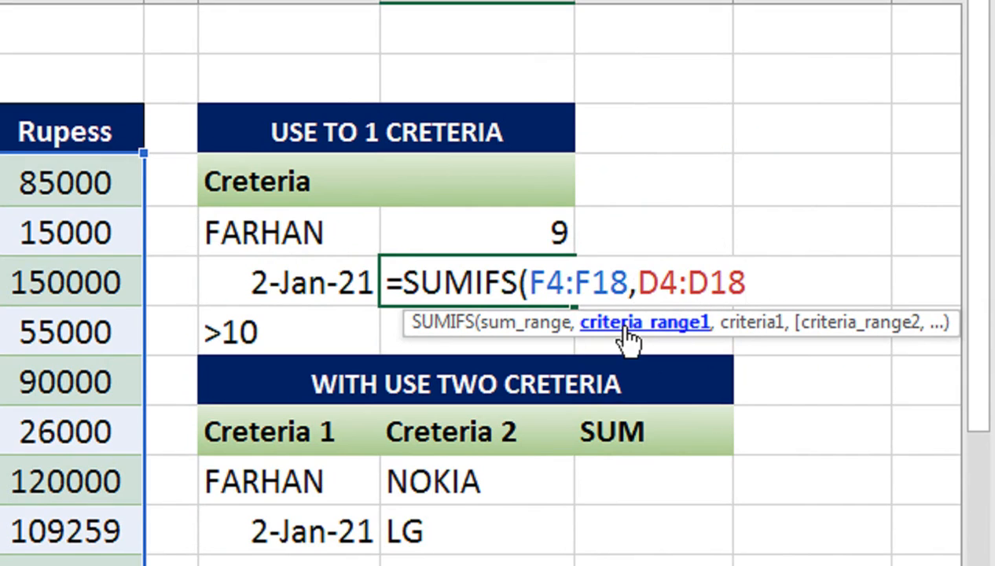
text(,)
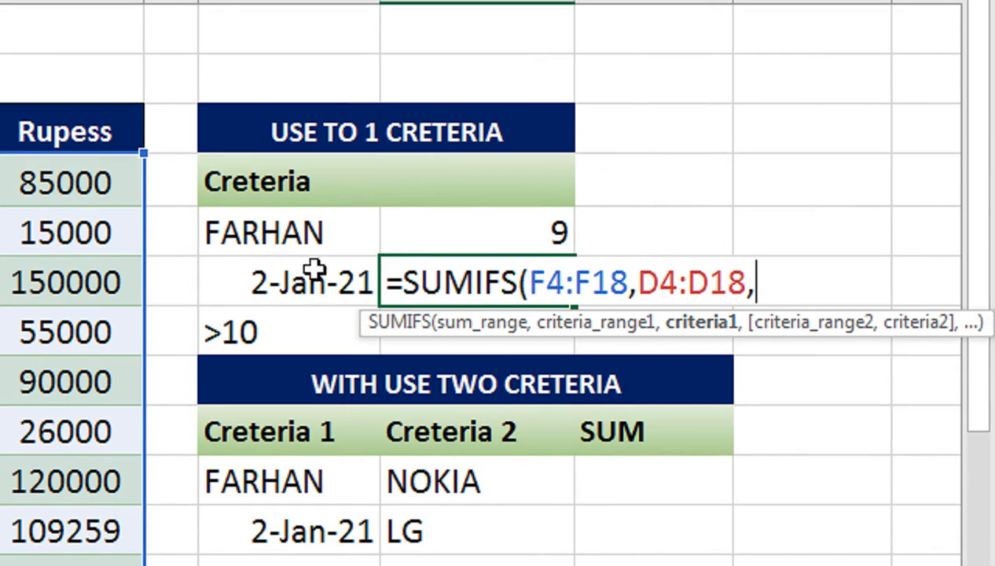
click(271, 285)
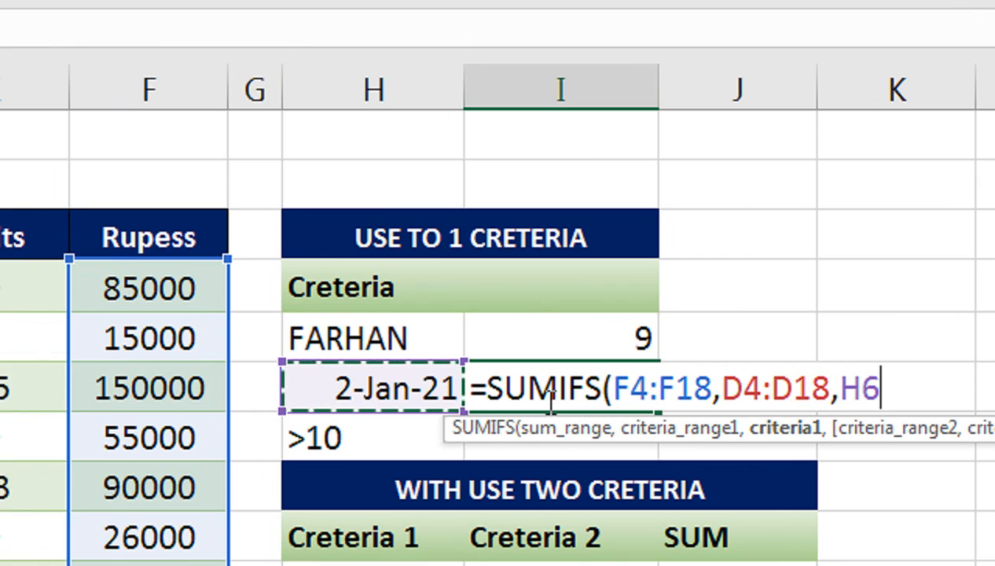
text())
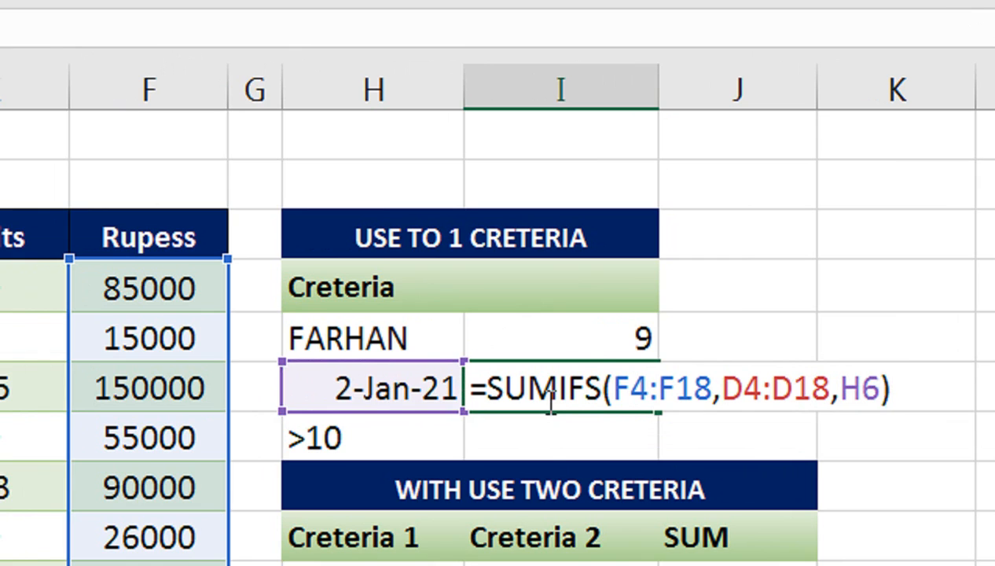
key(Return)
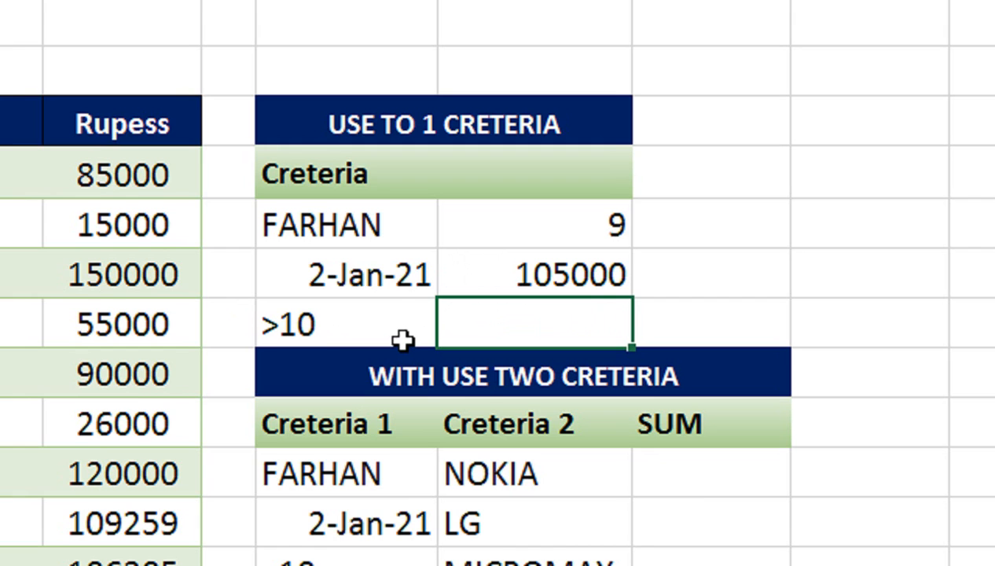
Step: Start a SUMIFS formula in cell I7 with the units column E4:E18 as the sum range
text(SUMIF)
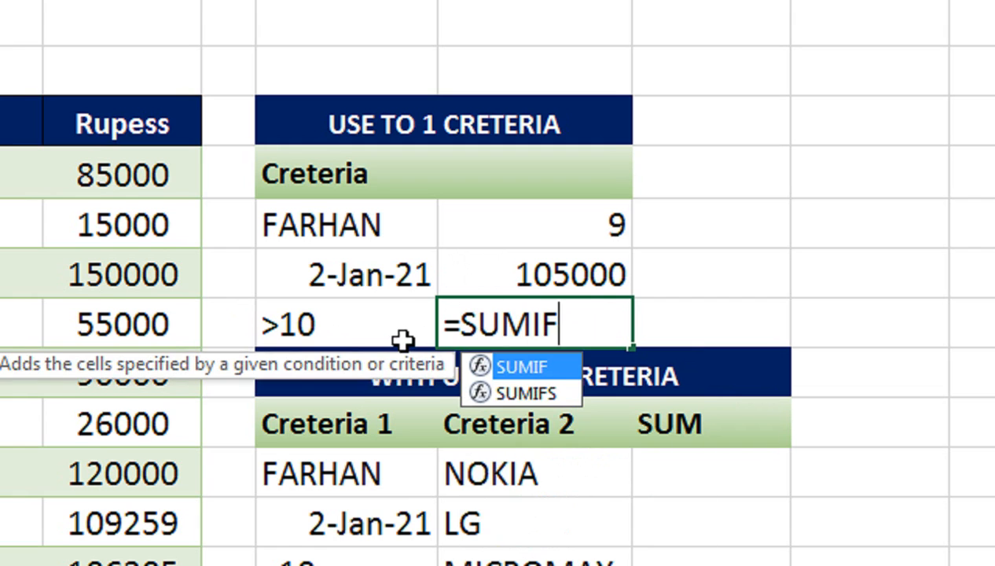
text(S()
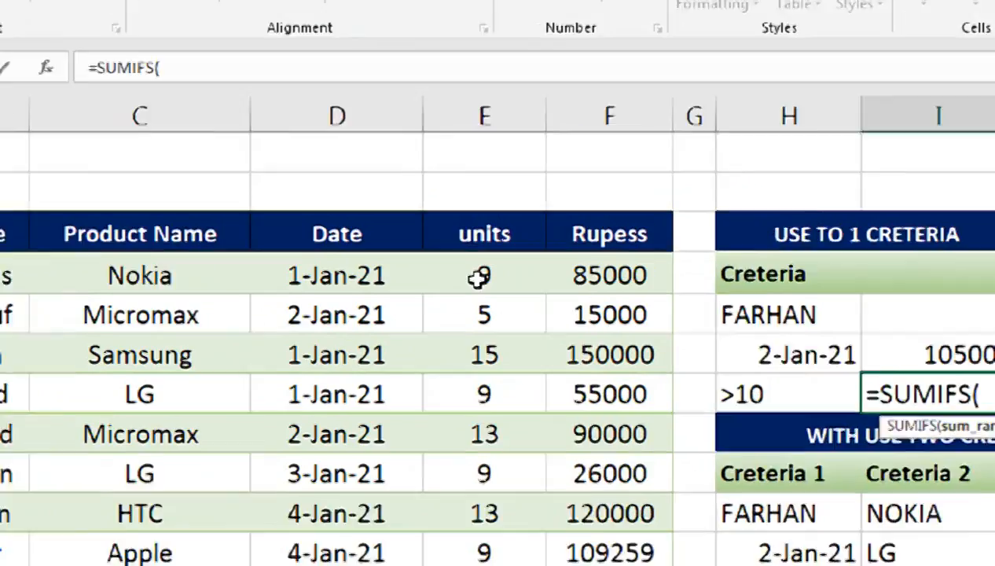
click(454, 269)
key(ctrl+shift+Down)
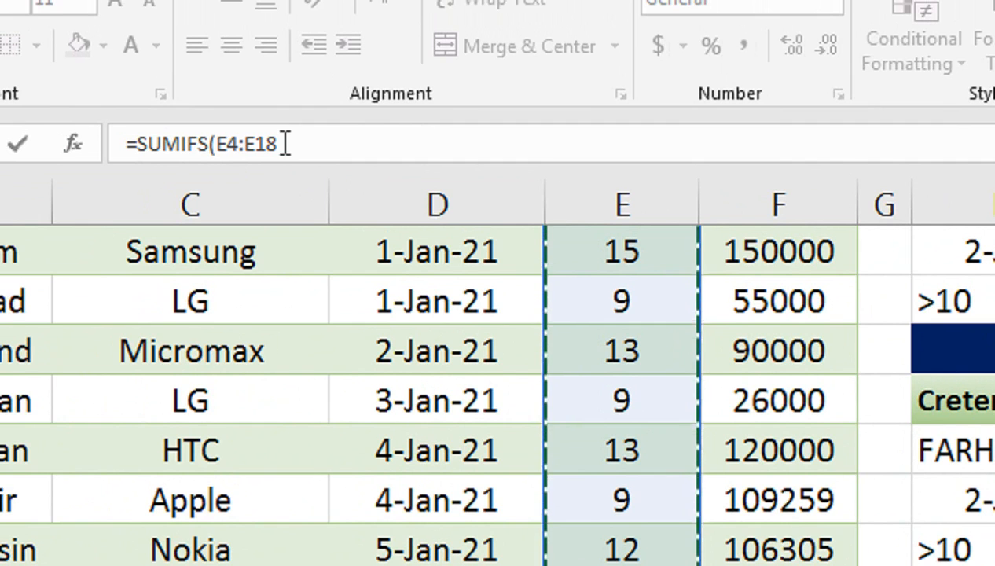
text(,)
Step: Complete the I7 formula with the units E4:E18 as criteria range and H7 as the criterion
scroll(614, 346, up, 2)
click(617, 417)
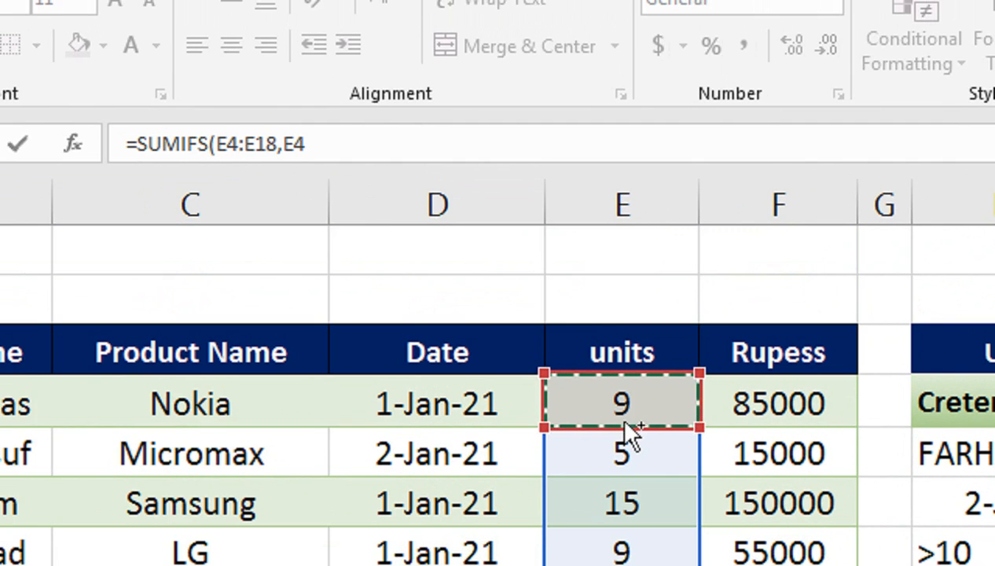
key(ctrl+shift+Down)
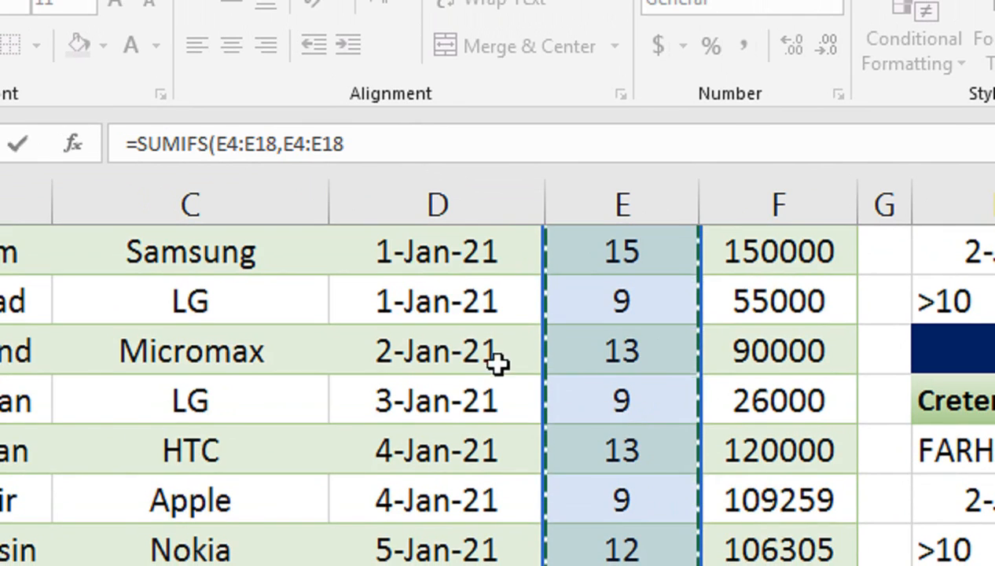
scroll(511, 371, up, 2)
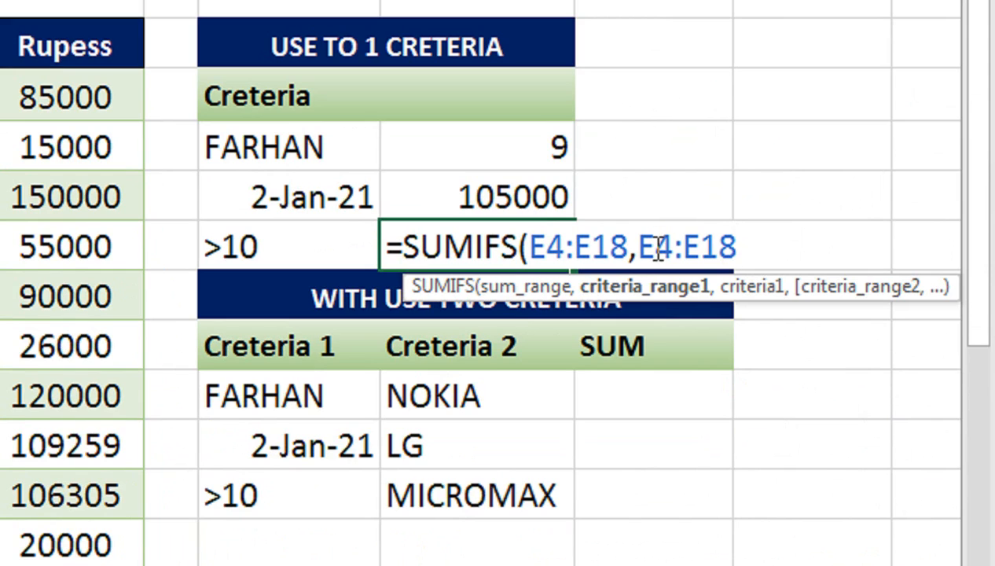
text(,)
click(251, 231)
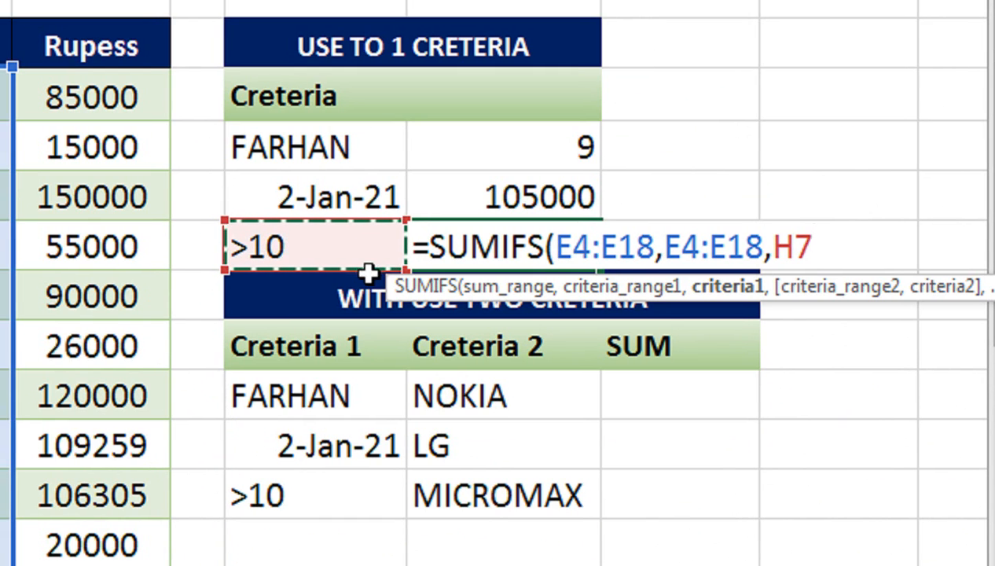
text())
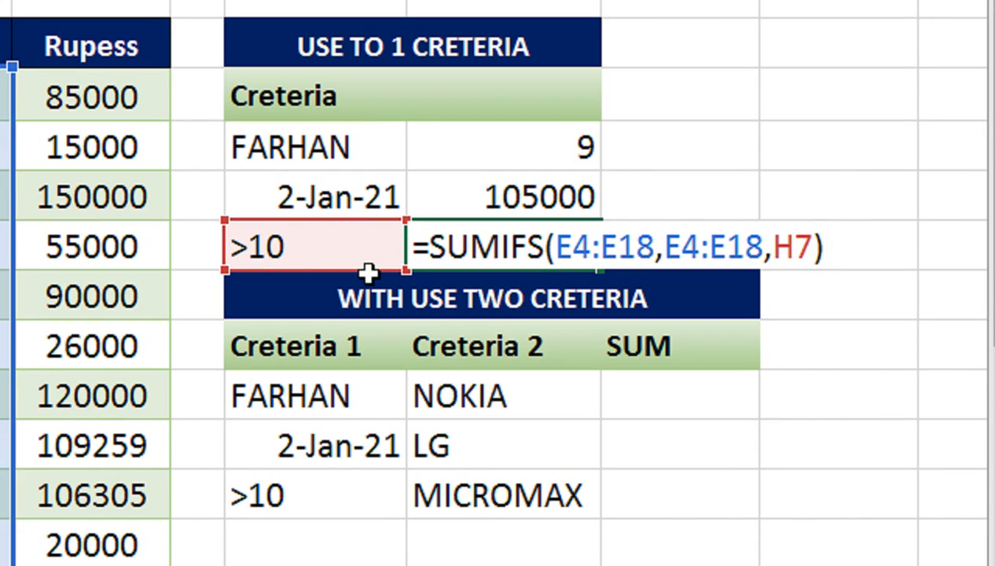
key(Return)
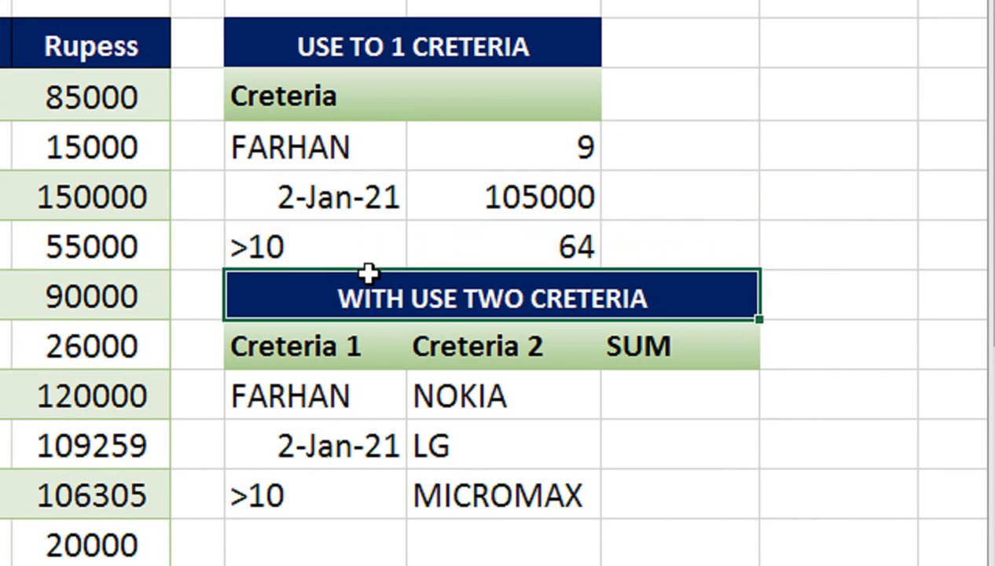
Step: Review the three single-criterion results in cells I5:I7
click(471, 218)
click(481, 154)
drag(481, 154, 489, 224)
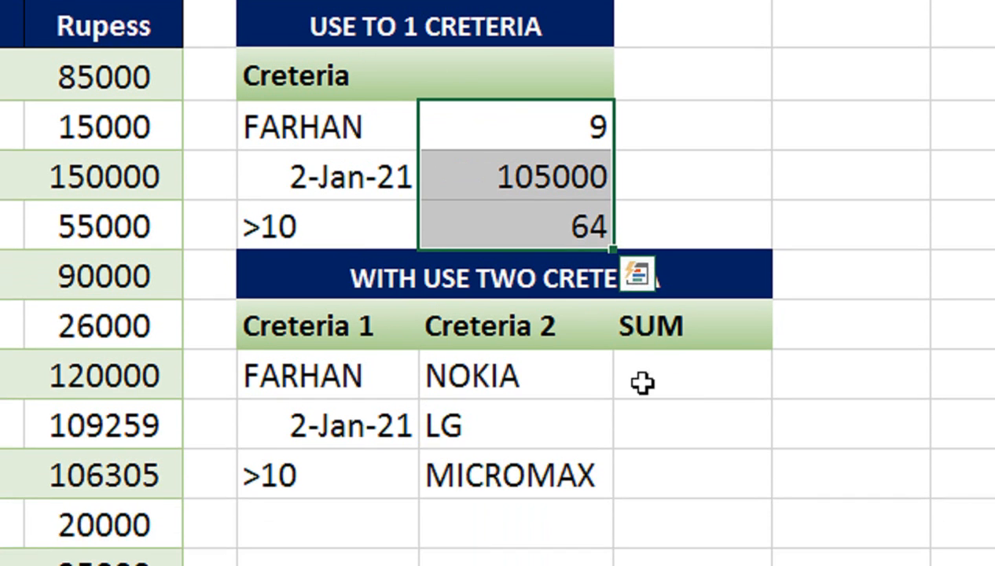
Step: Start a SUMIFS formula in cell J10 of the two-criteria table with the units column E4:E18 as the sum range
click(667, 379)
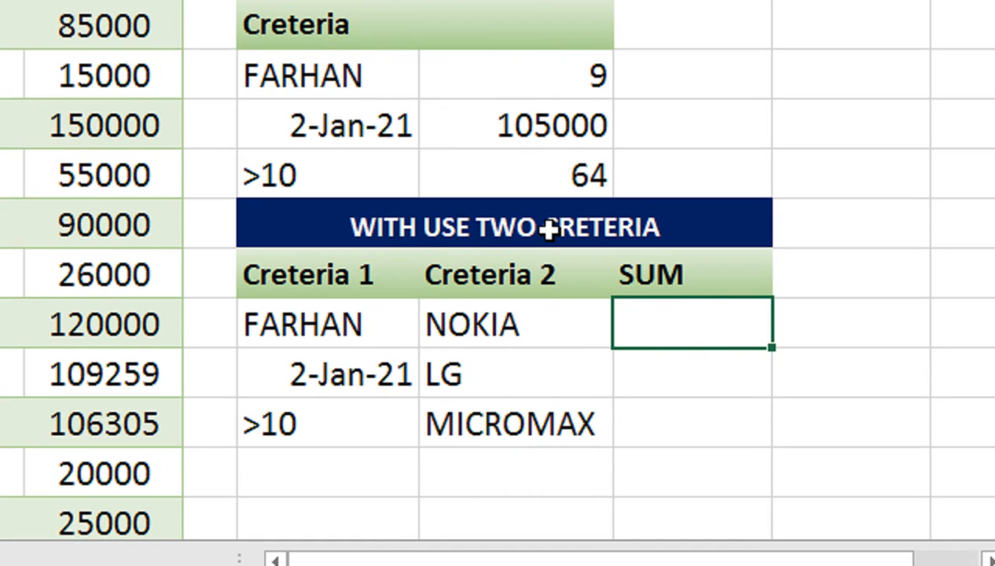
text(=SUMIF)
key(Down)
key(Tab)
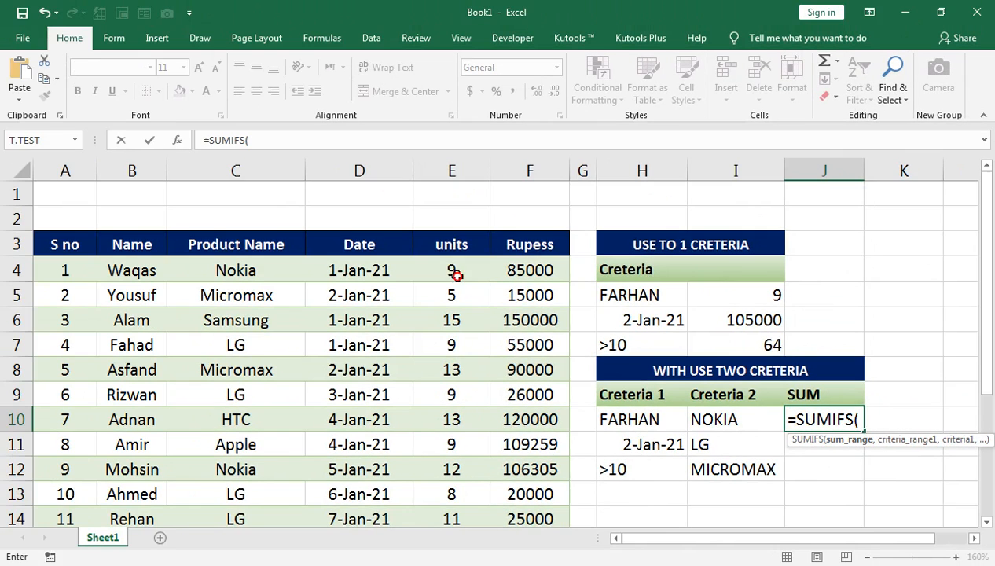
click(379, 235)
key(ctrl+shift+Down)
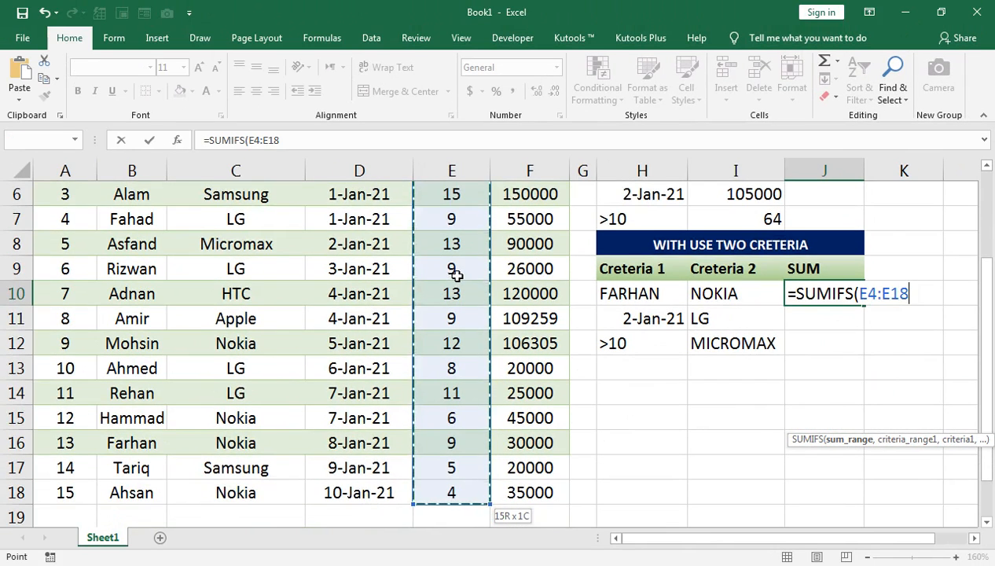
scroll(862, 320, up, 2)
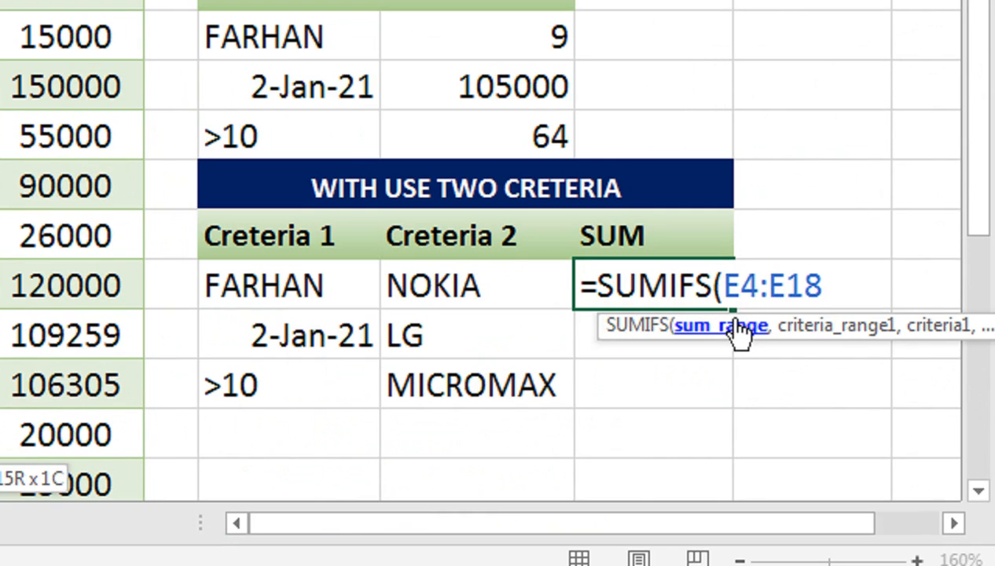
text(,)
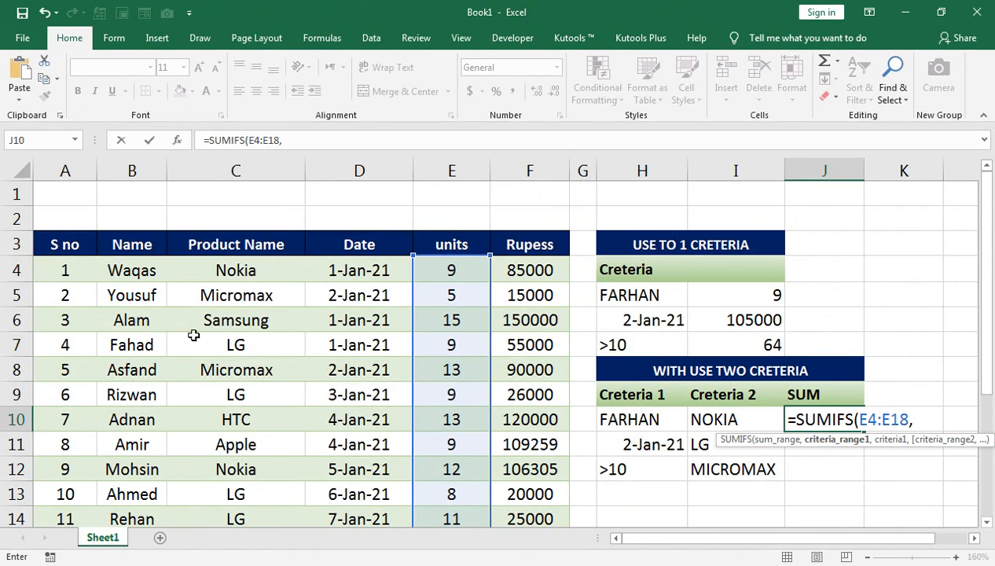
Step: Add the names B4:B18 as the first criteria range and H10 as its criterion in the J10 formula
click(135, 266)
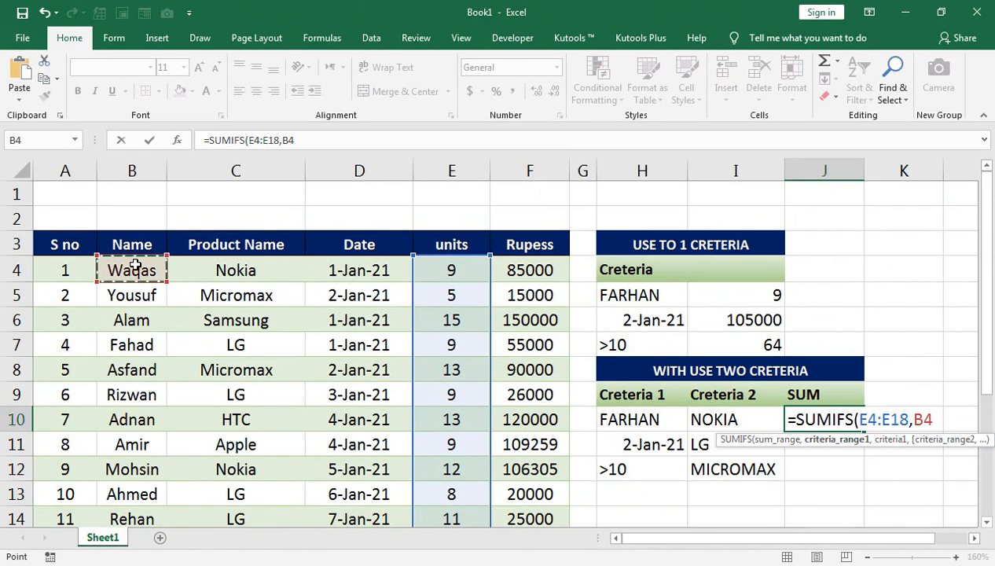
drag(135, 266, 132, 463)
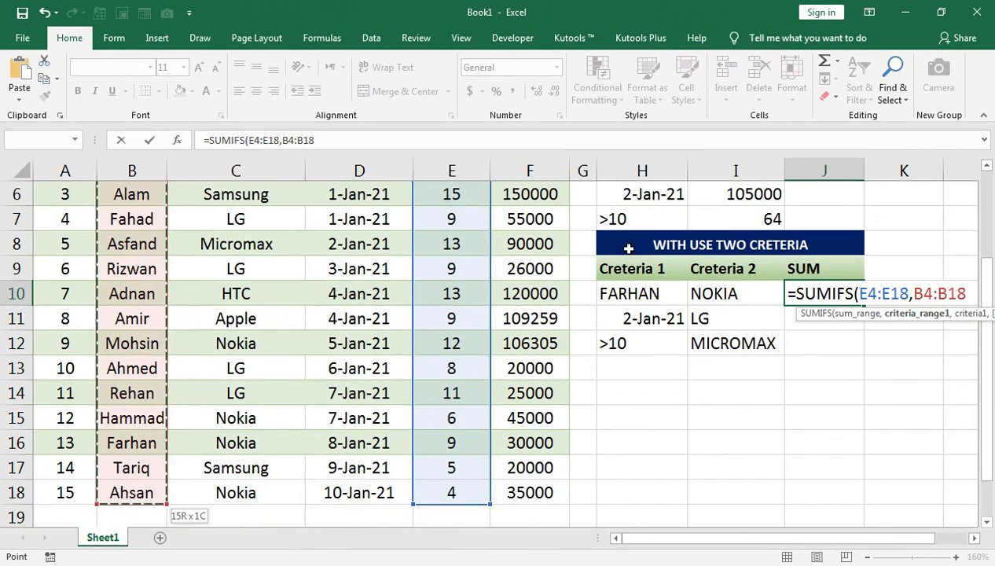
text(,)
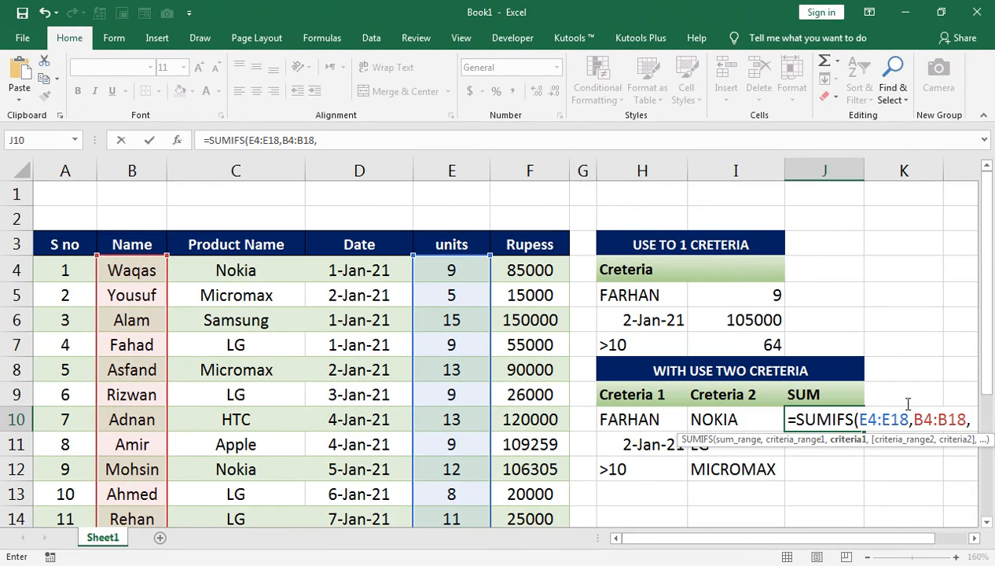
click(614, 419)
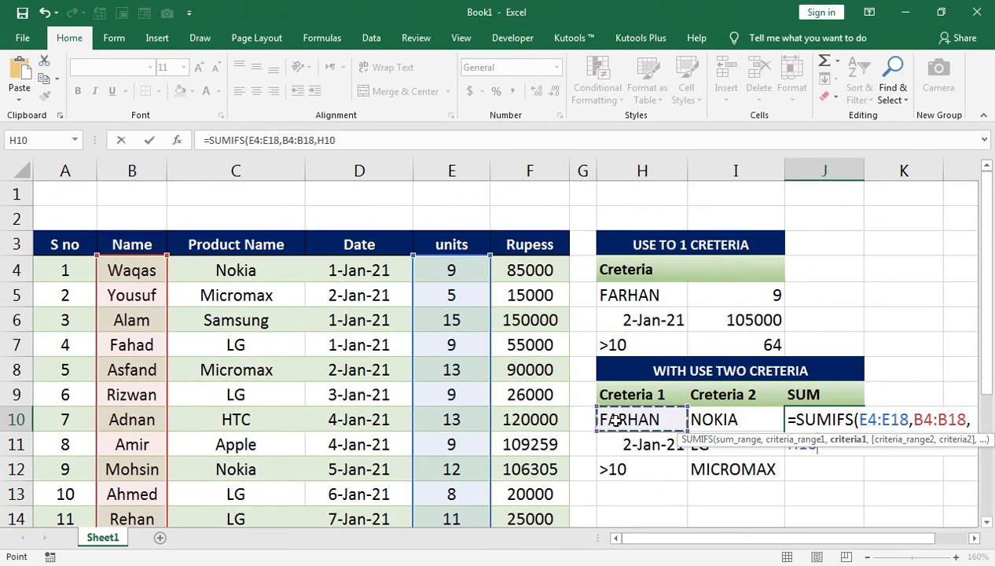
text(,)
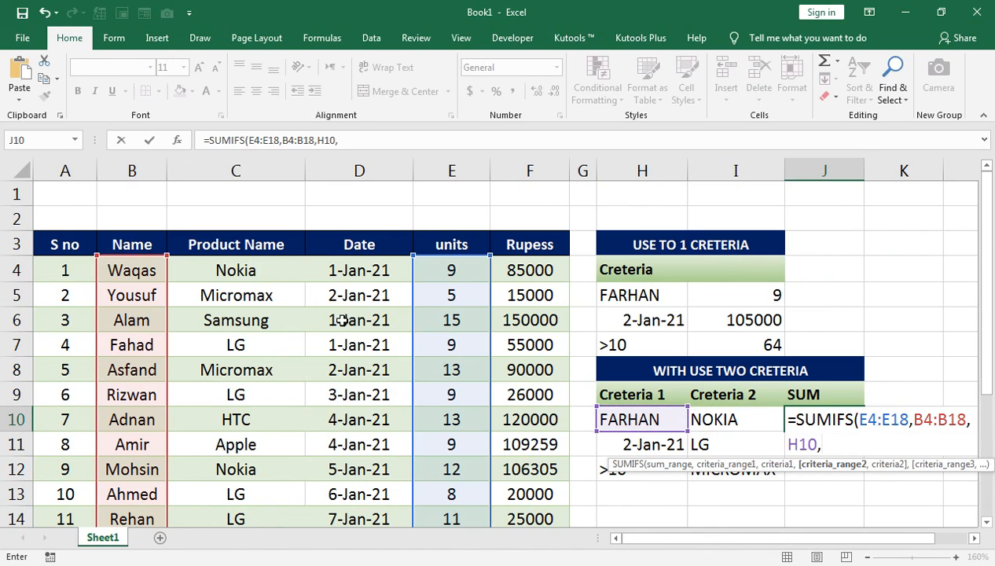
Step: Complete the J10 formula with product names C4:C18 as second criteria range and I10 as criterion, and check the result against the table
click(259, 273)
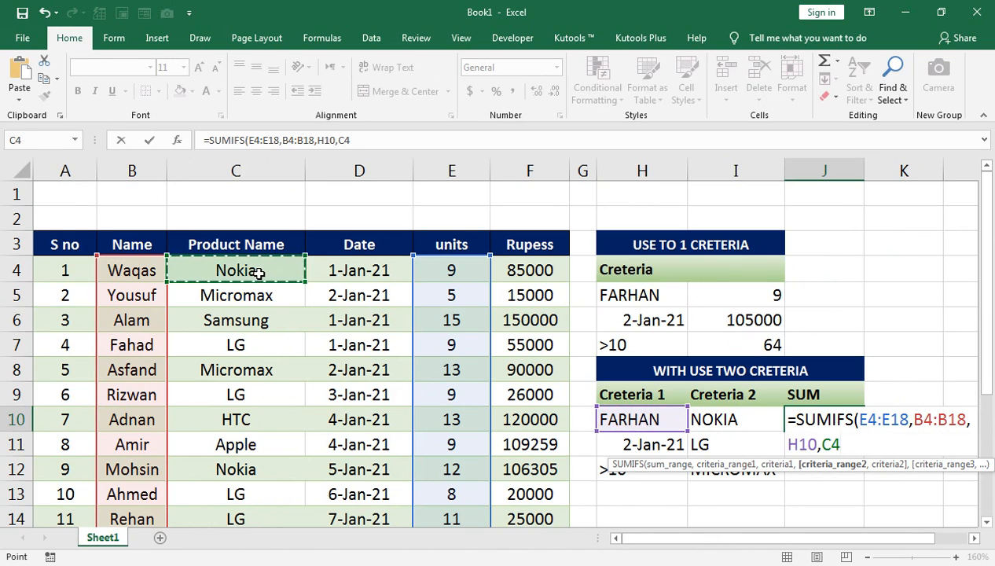
drag(258, 273, 259, 464)
scroll(929, 365, up, 2)
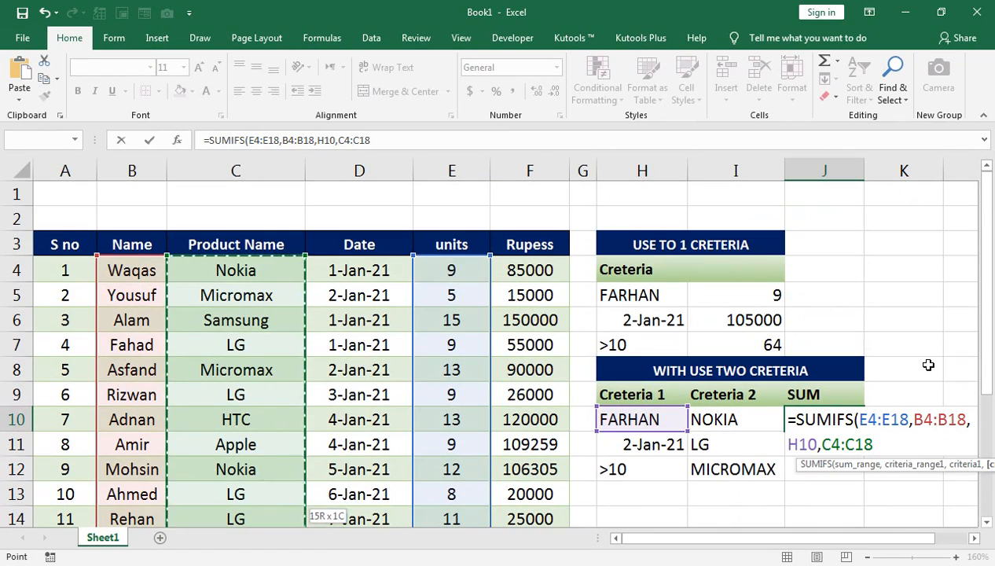
text(,)
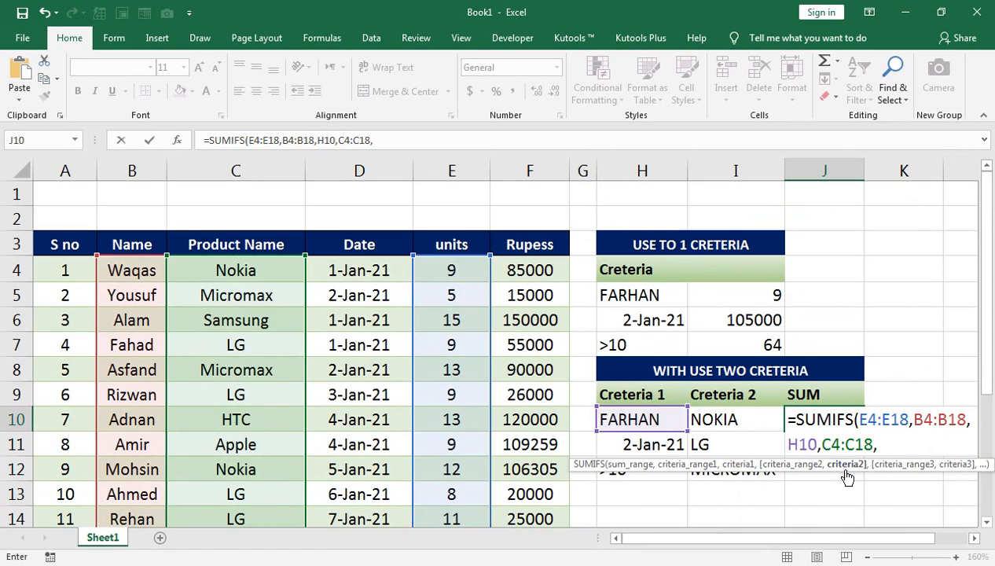
click(739, 424)
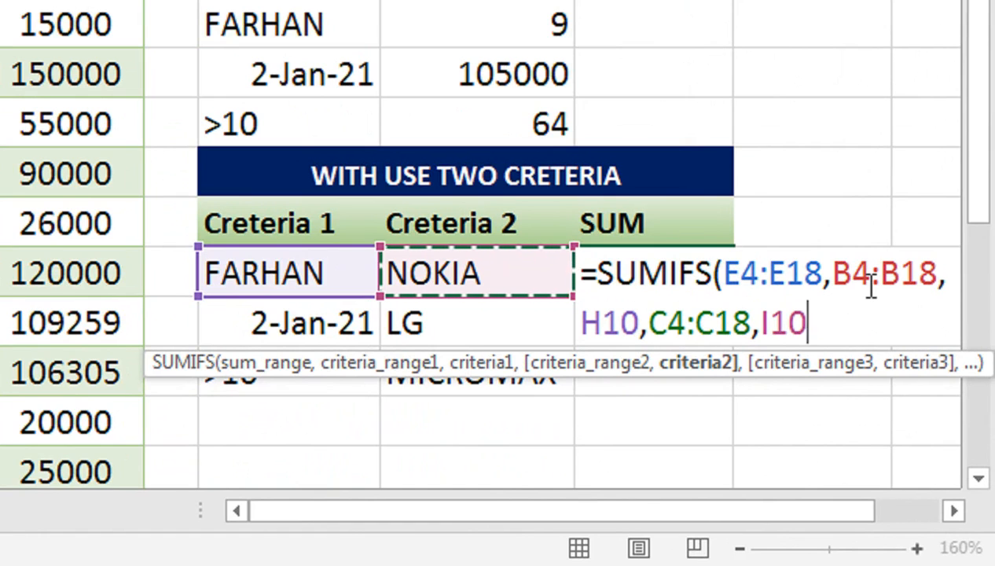
text())
key(Return)
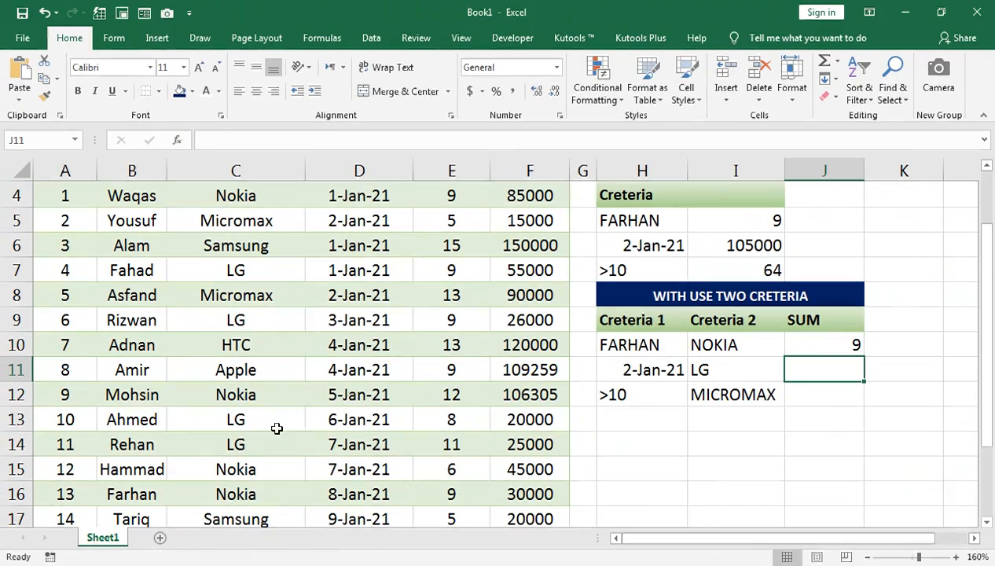
scroll(834, 361, up, 1)
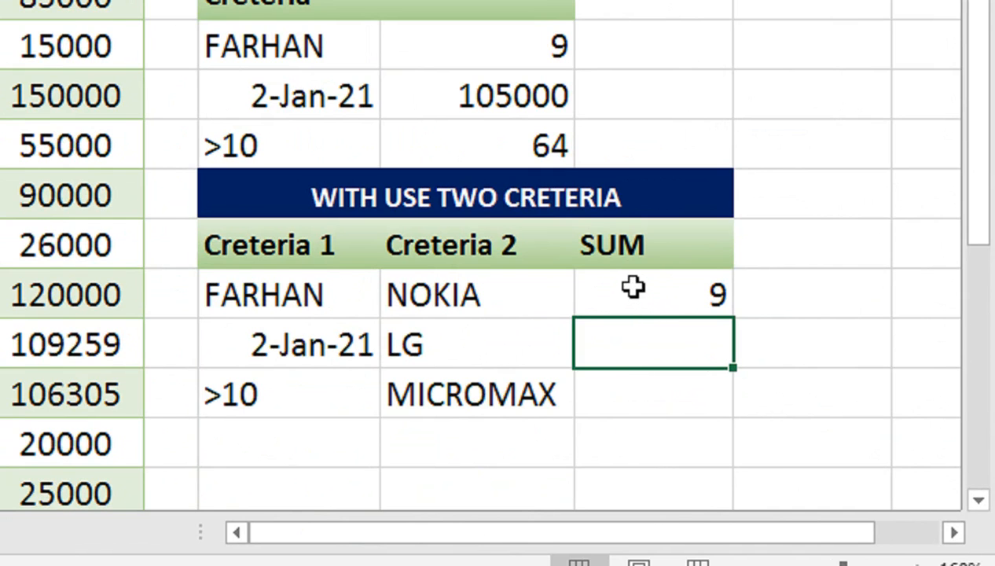
click(618, 283)
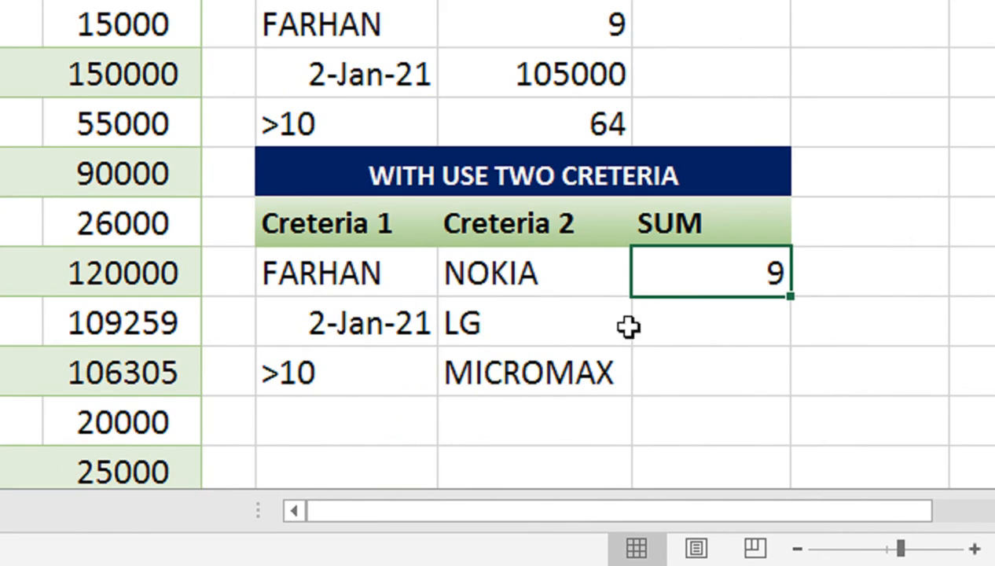
Step: Start a SUMIFS formula in cell J11 with the Rupess column F4:F18 as the sum range
click(676, 314)
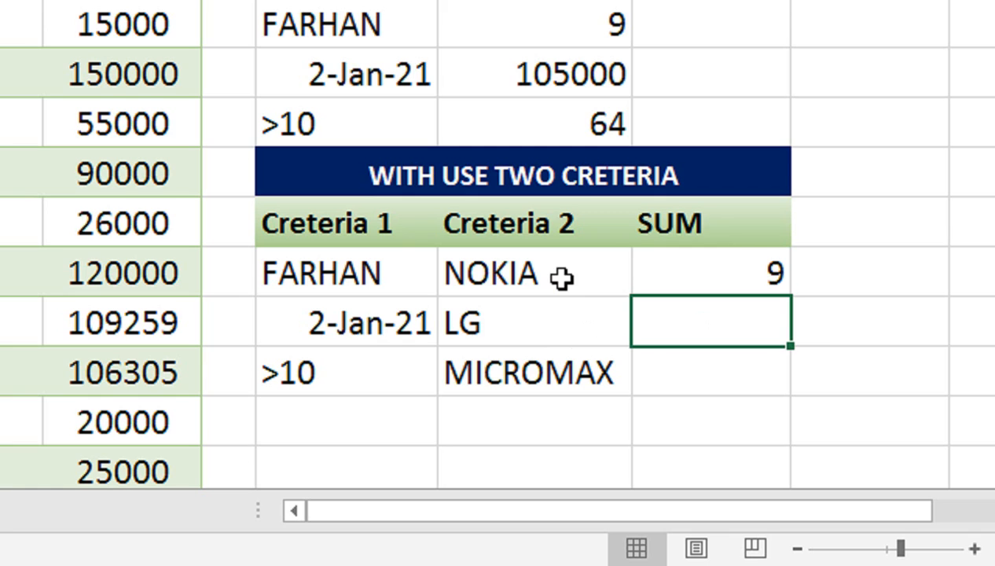
text(=SUMIFS()
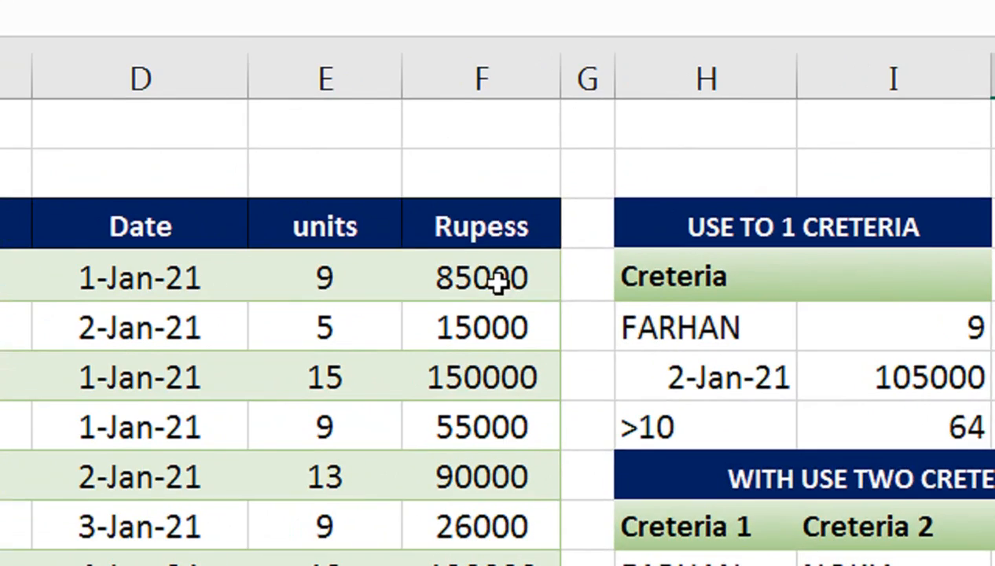
click(538, 270)
key(ctrl+shift+Down)
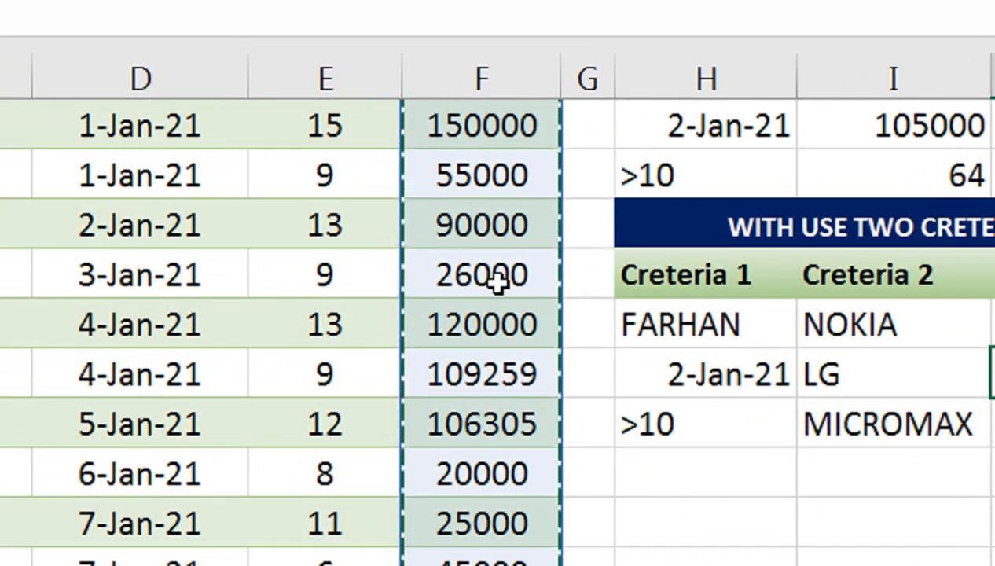
text(,)
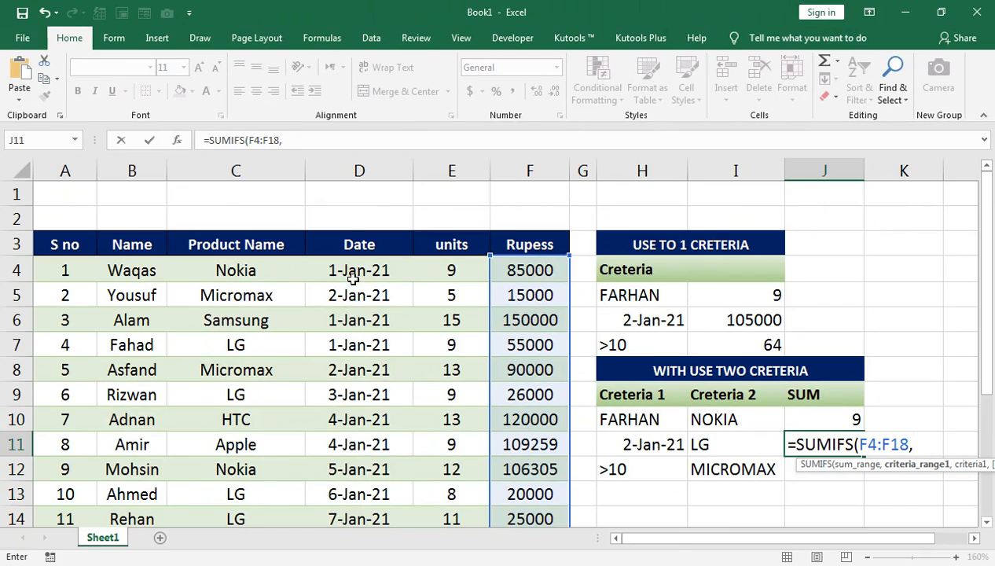
Step: Add the dates D4:D18 as the first criteria range and H11 as its criterion in the J11 formula
drag(353, 279, 360, 496)
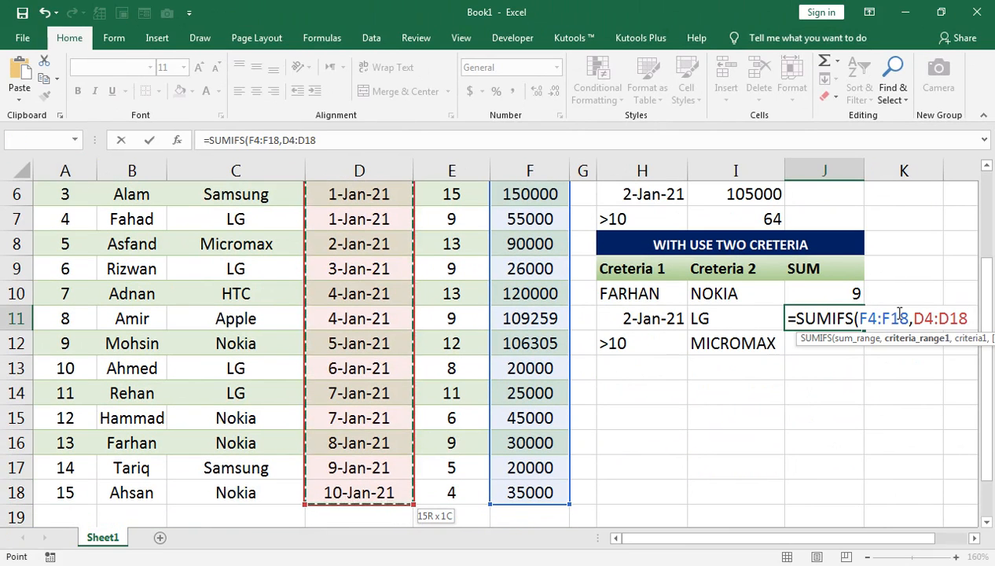
text(,)
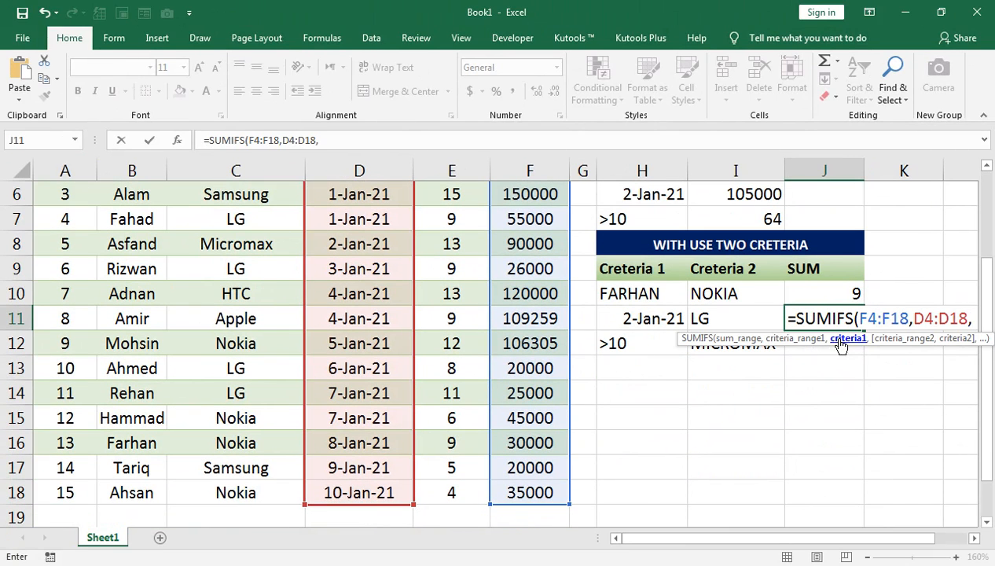
click(634, 319)
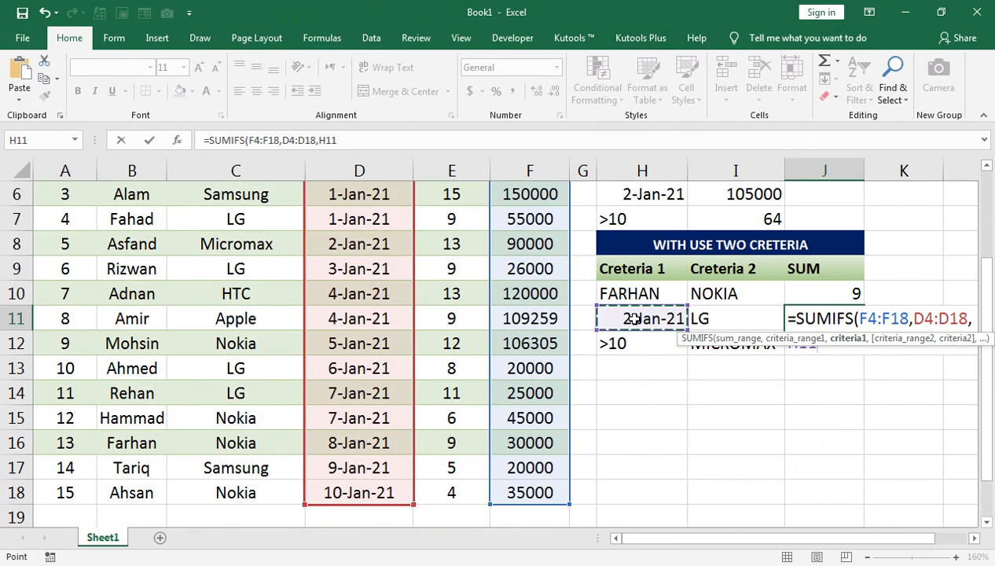
text(,)
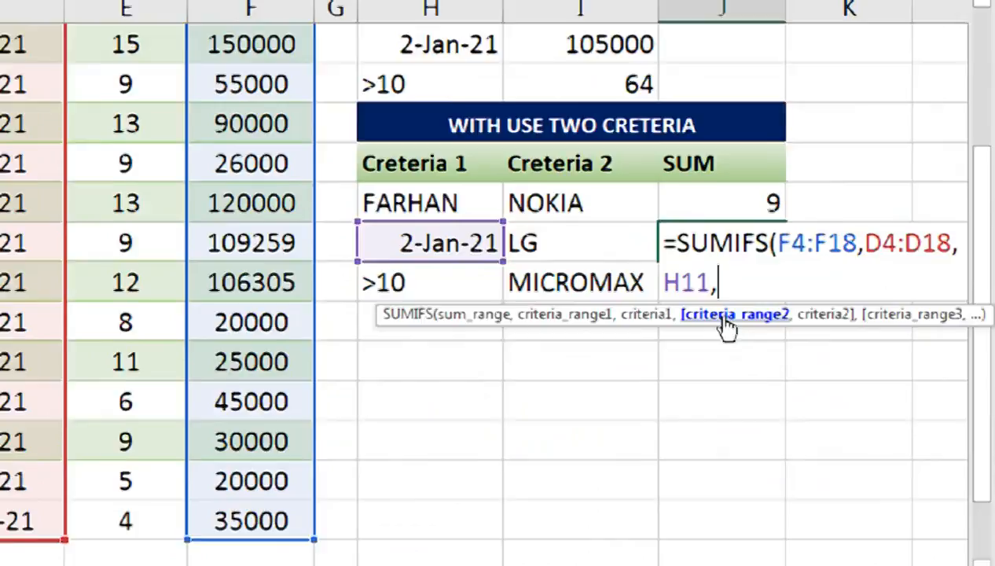
Step: Complete the J11 formula with product names C4:C18 as the second criteria range and I11 as its criterion
scroll(496, 346, up, 2)
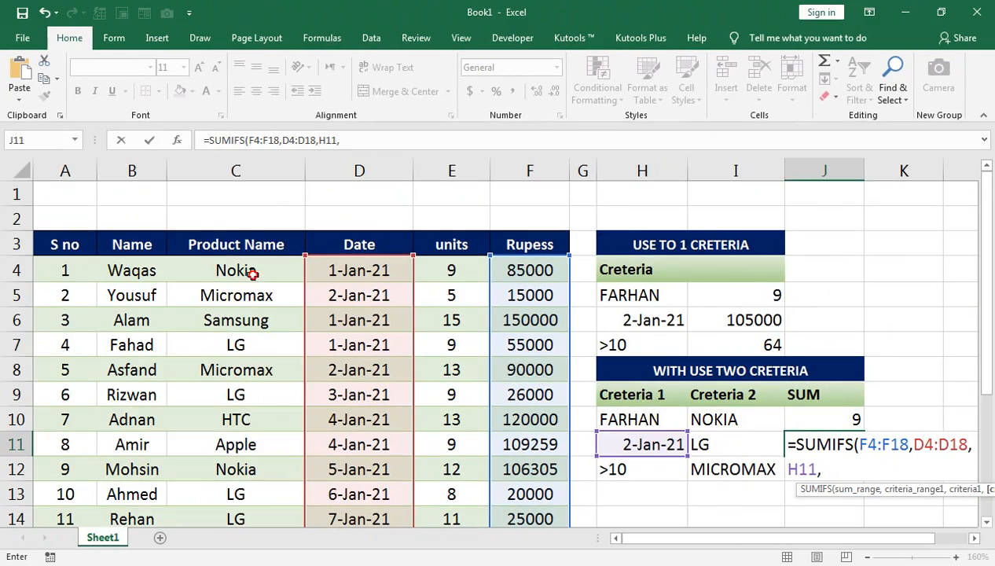
click(252, 272)
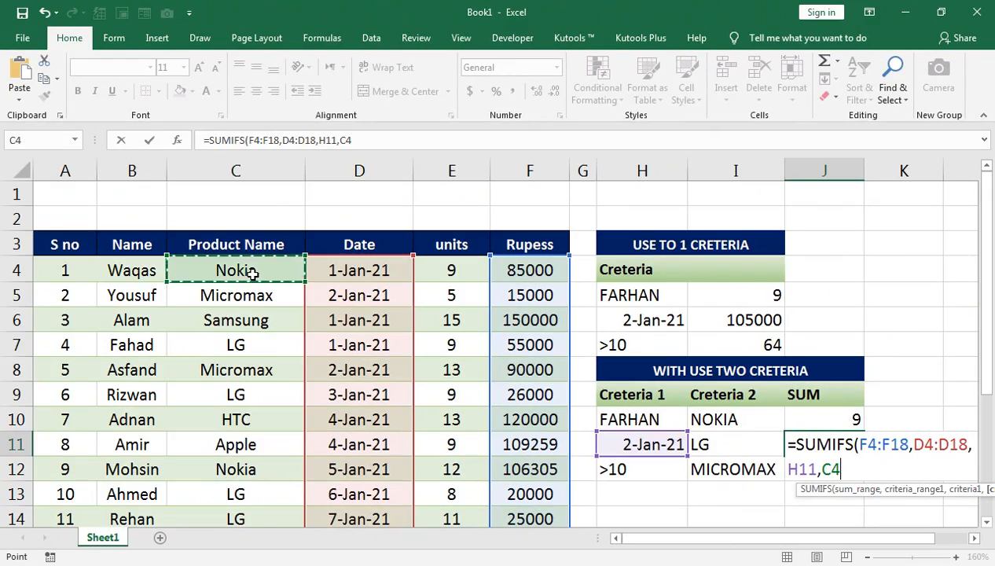
key(ctrl+shift+Down)
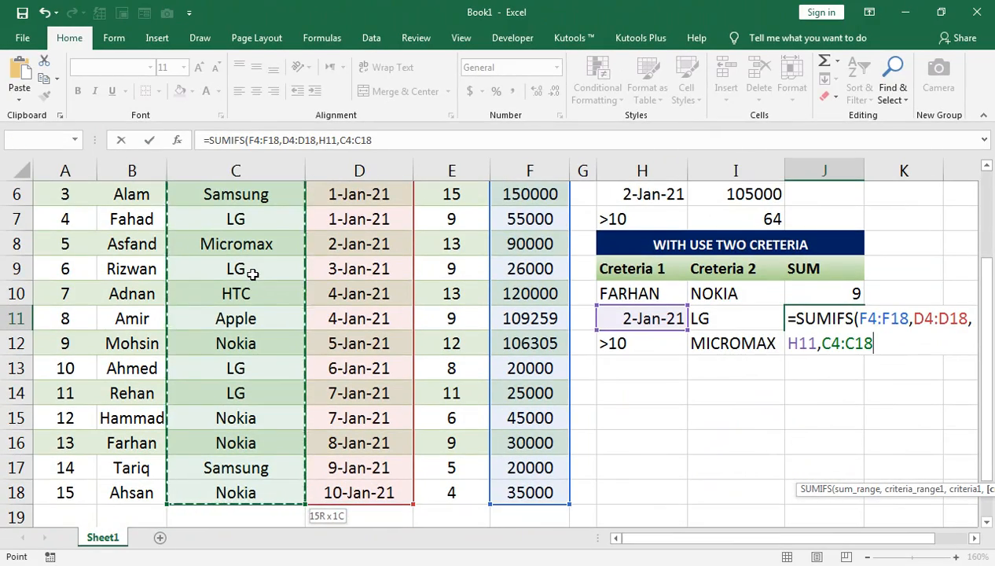
text(,)
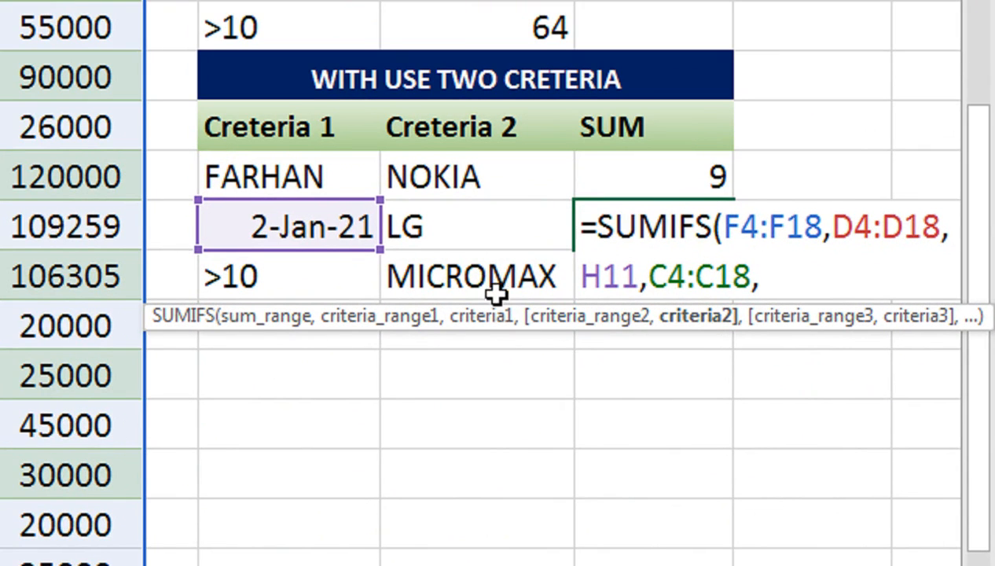
click(455, 229)
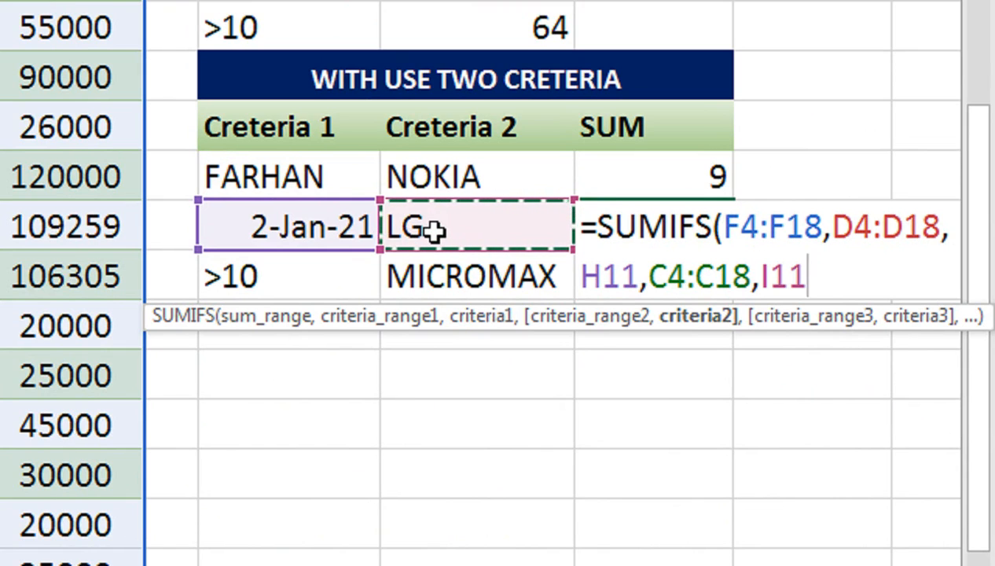
text())
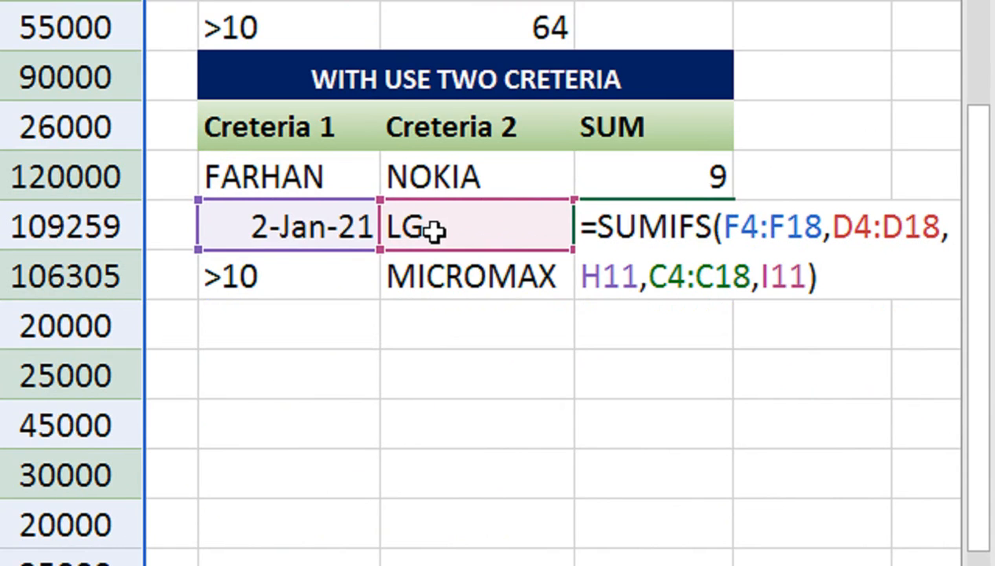
key(Return)
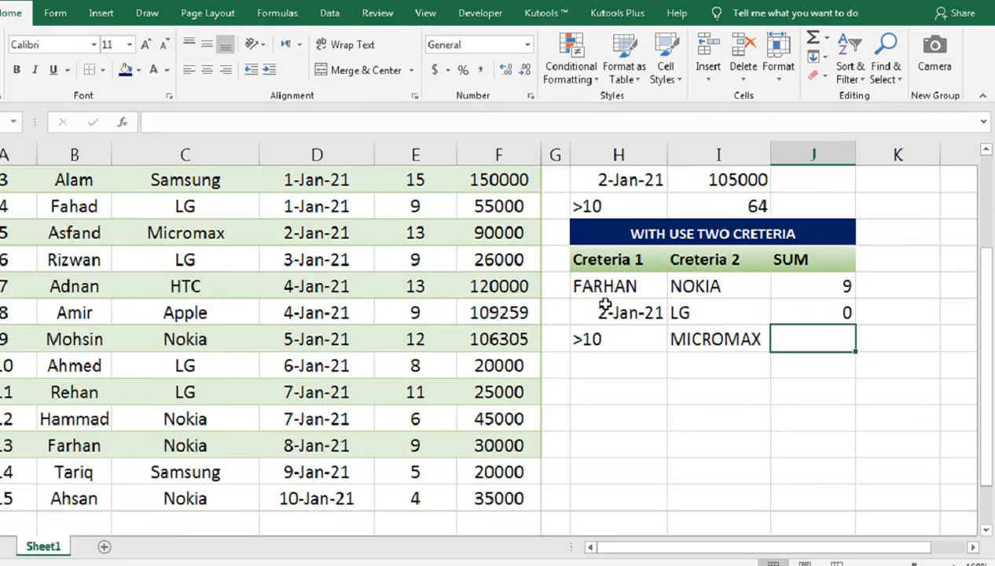
Step: Change the second criterion in I11 to MICROMAX to test the J11 formula
scroll(247, 299, up, 2)
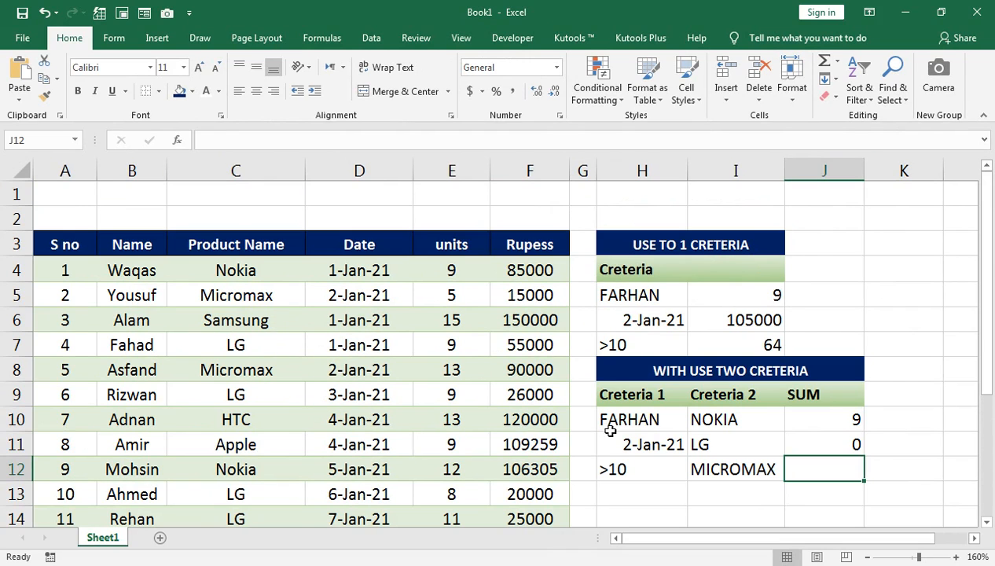
click(714, 443)
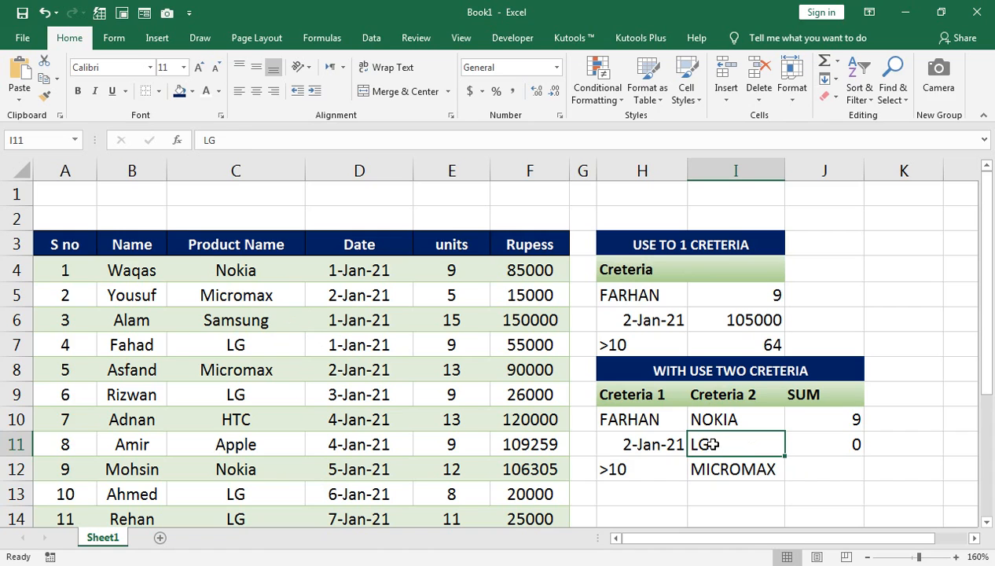
text(MICROMAX)
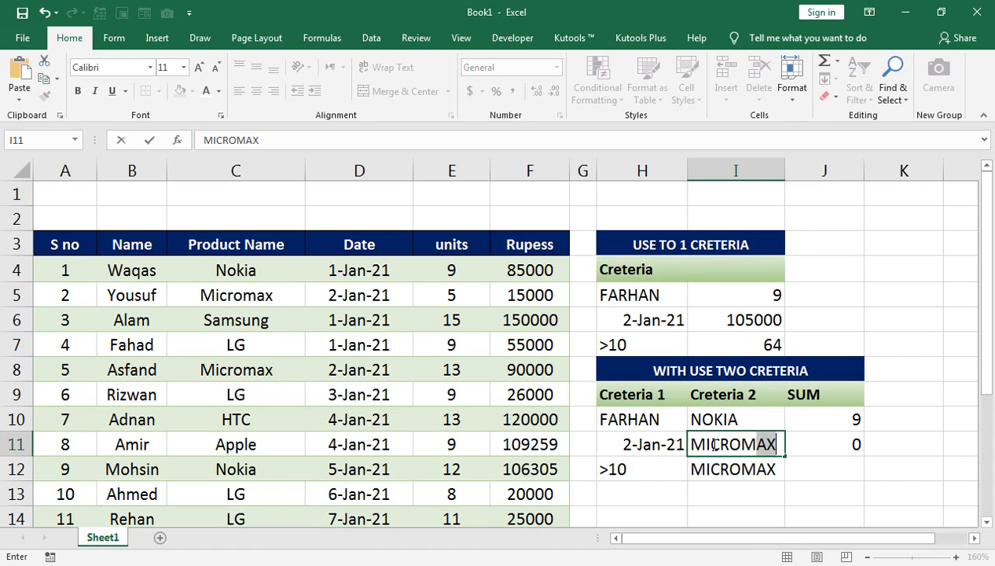
key(Return)
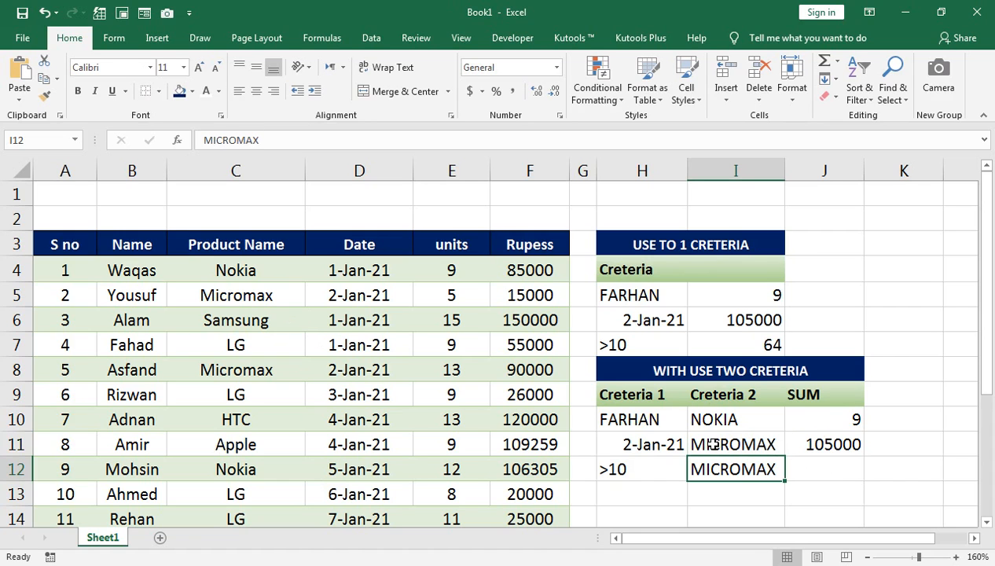
click(712, 445)
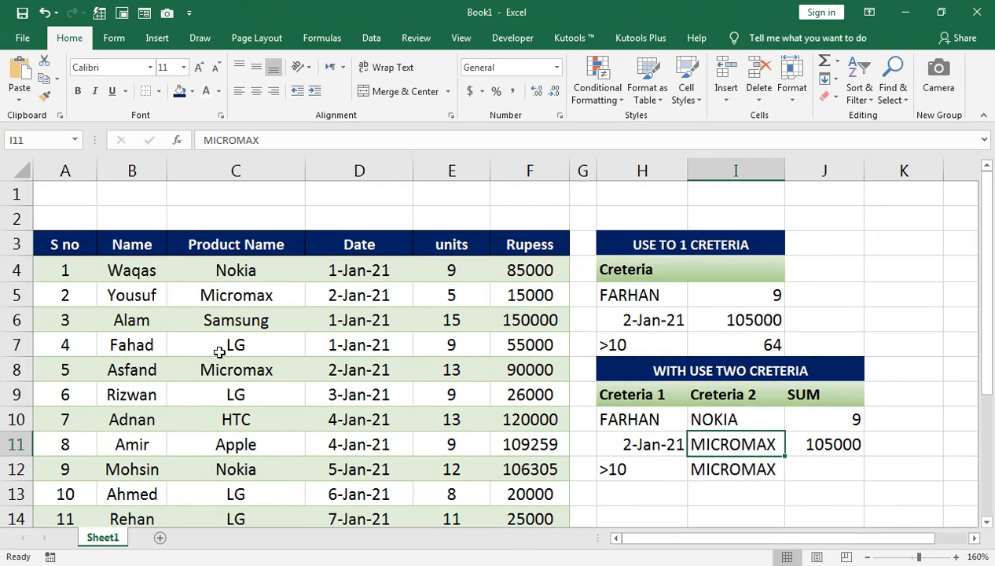
Step: Change the product name in C5 of the sales table to LG
click(236, 315)
click(295, 290)
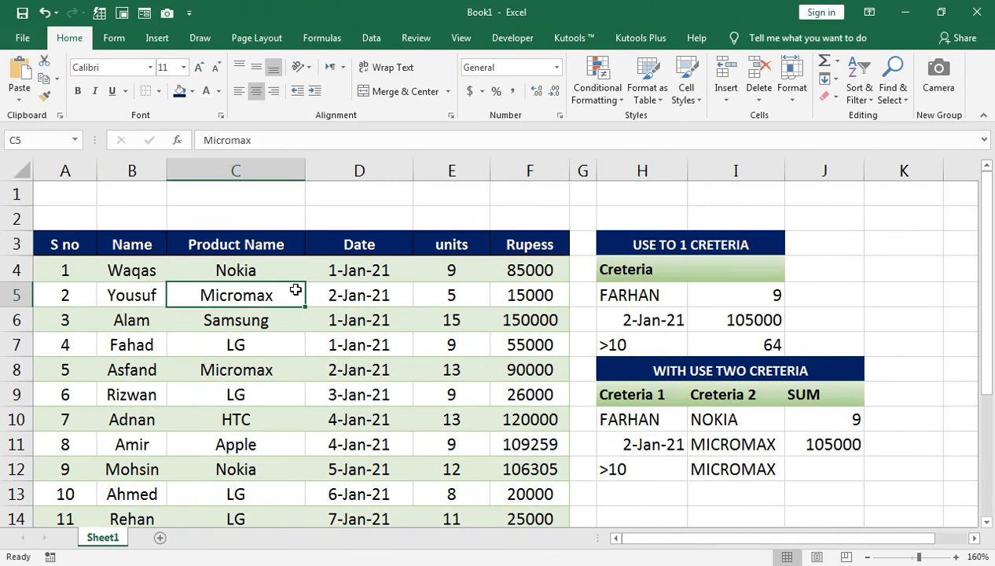
text(L)
key(Return)
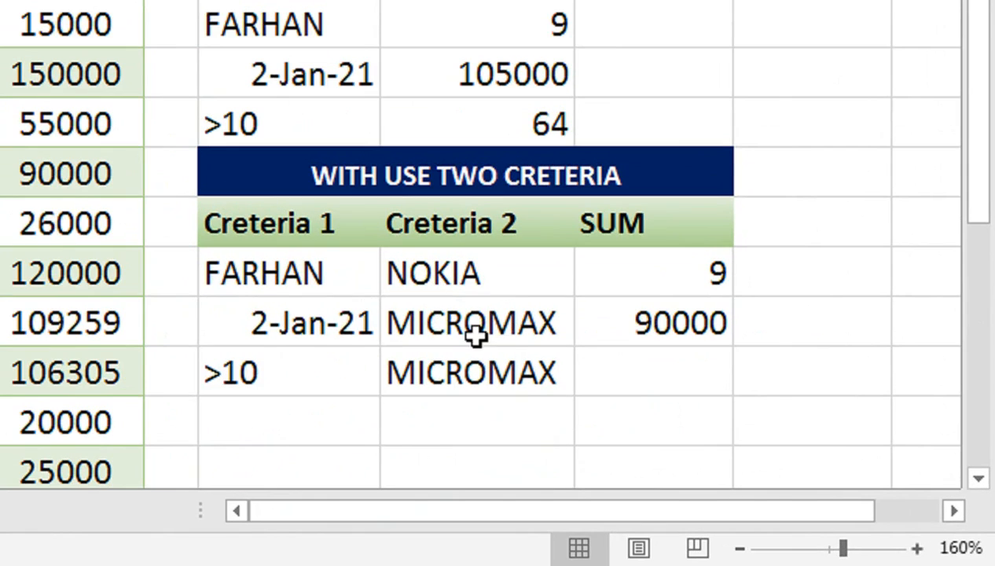
Step: Set the second criterion in I11 to LG
click(735, 450)
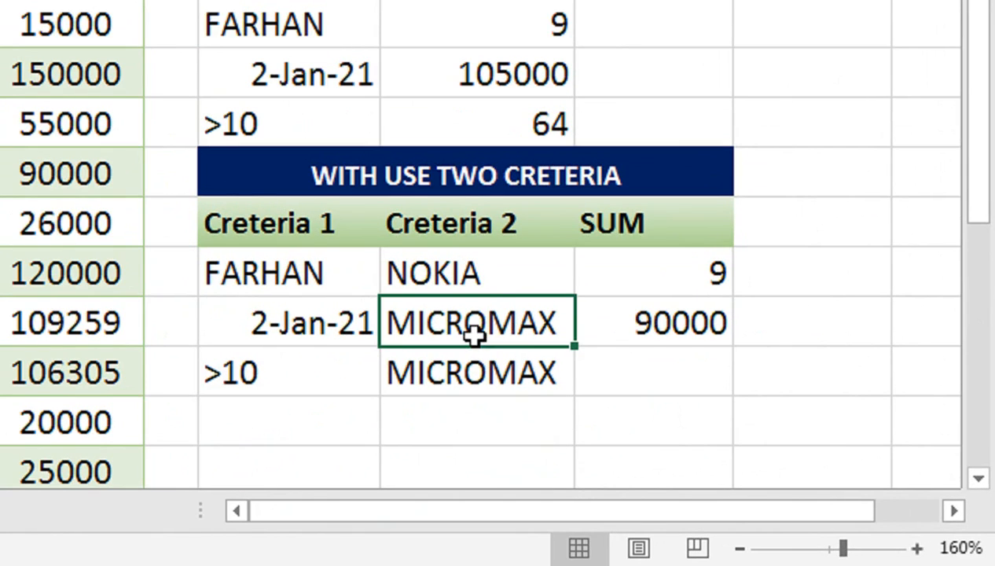
text(LG)
key(Return)
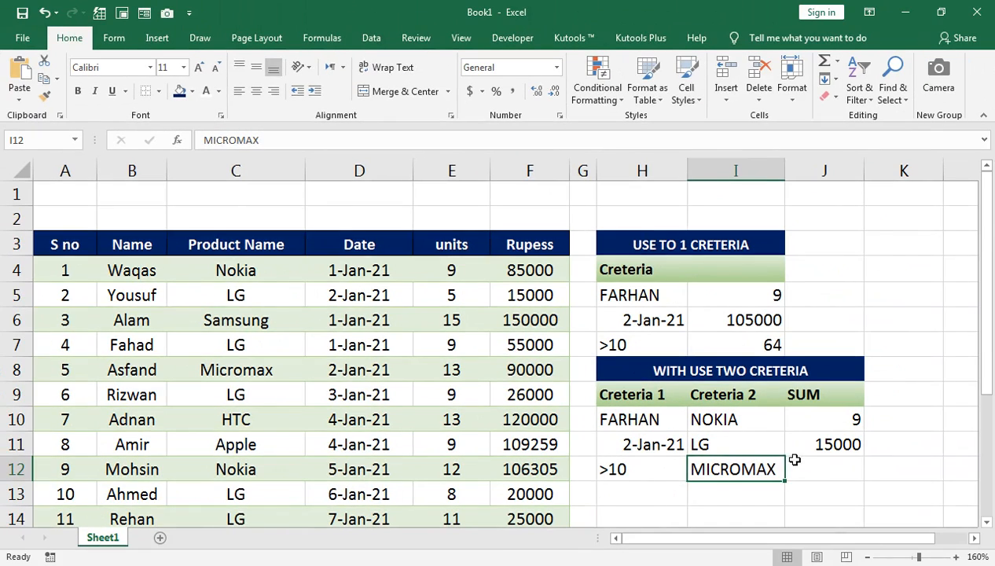
Step: Start a SUMIFS formula in cell J12 with the units column E4:E18 as the sum range
click(802, 474)
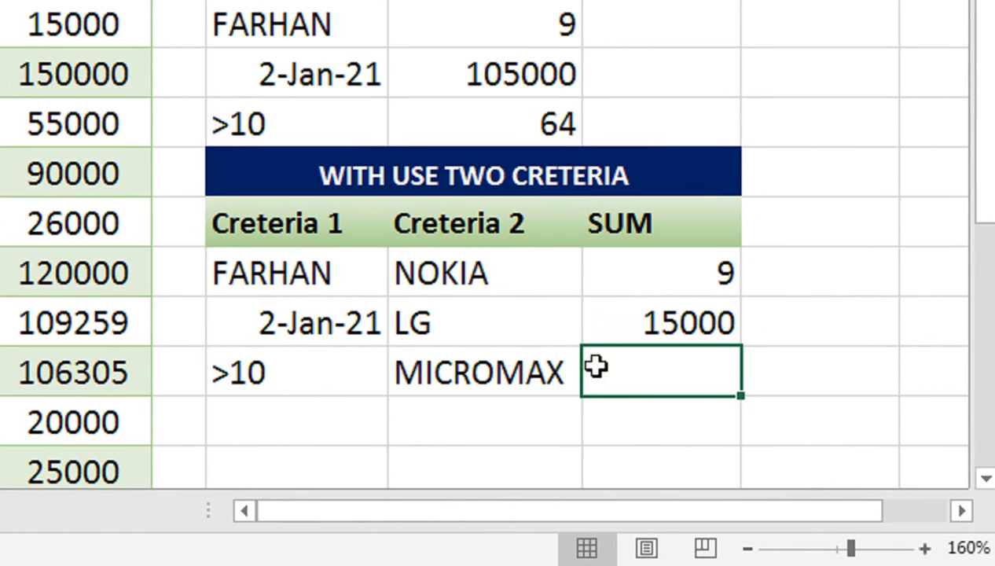
text(=SUMIF)
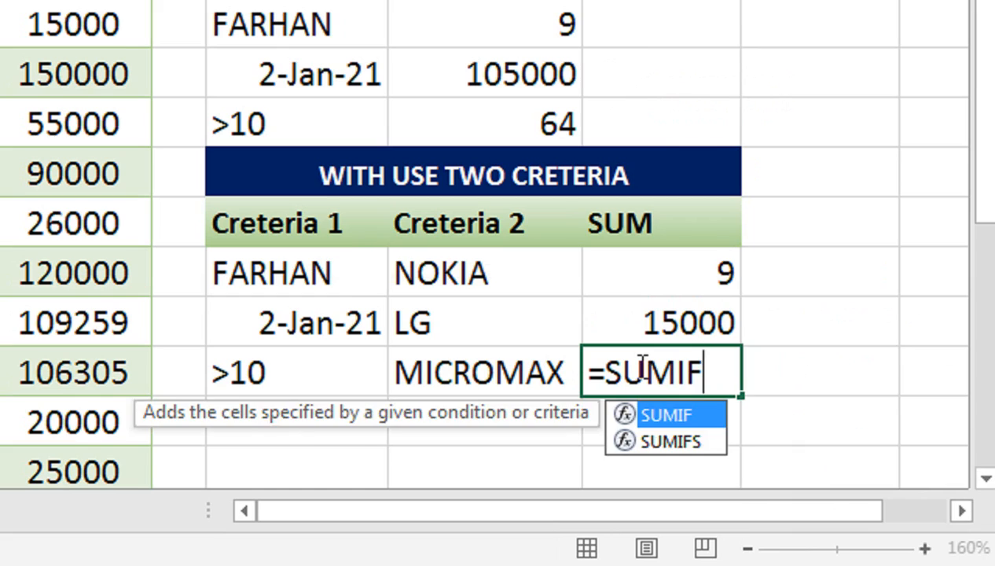
key(Down)
key(Tab)
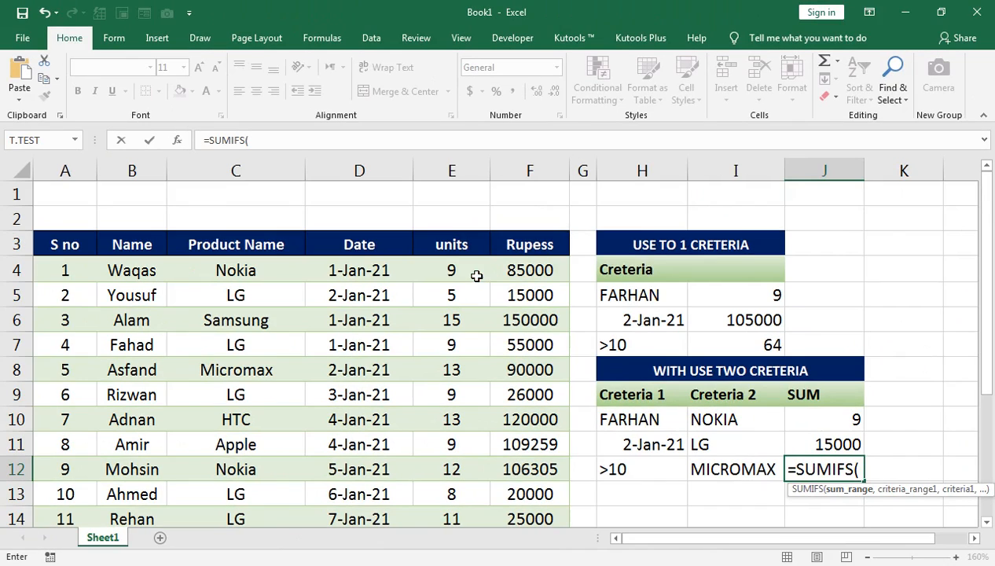
click(477, 275)
key(ctrl+shift+Down)
text(,)
Step: Add the units E4:E18 as the first criteria range and H12 as its criterion in the J12 formula
scroll(464, 274, up, 2)
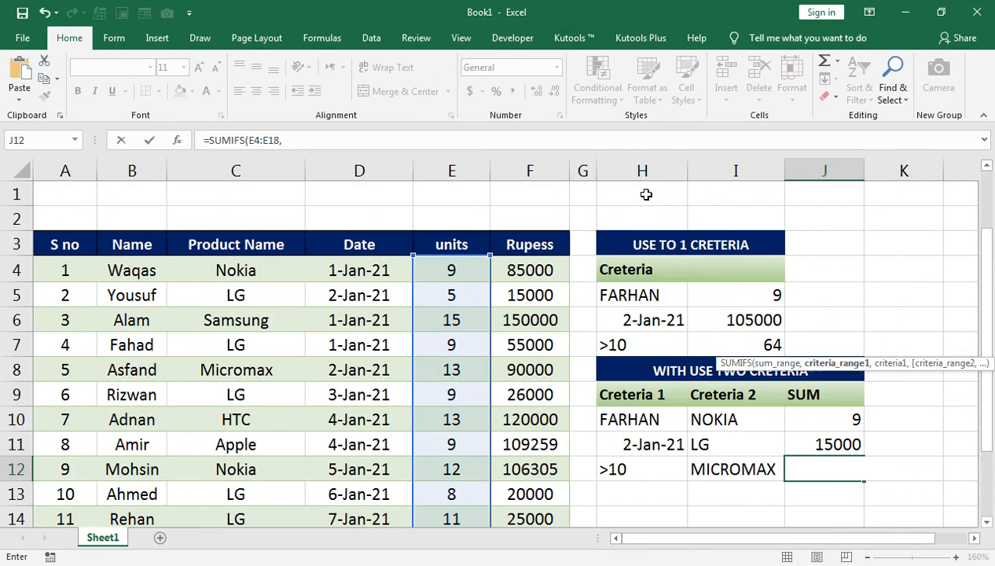
click(463, 275)
key(ctrl+shift+Down)
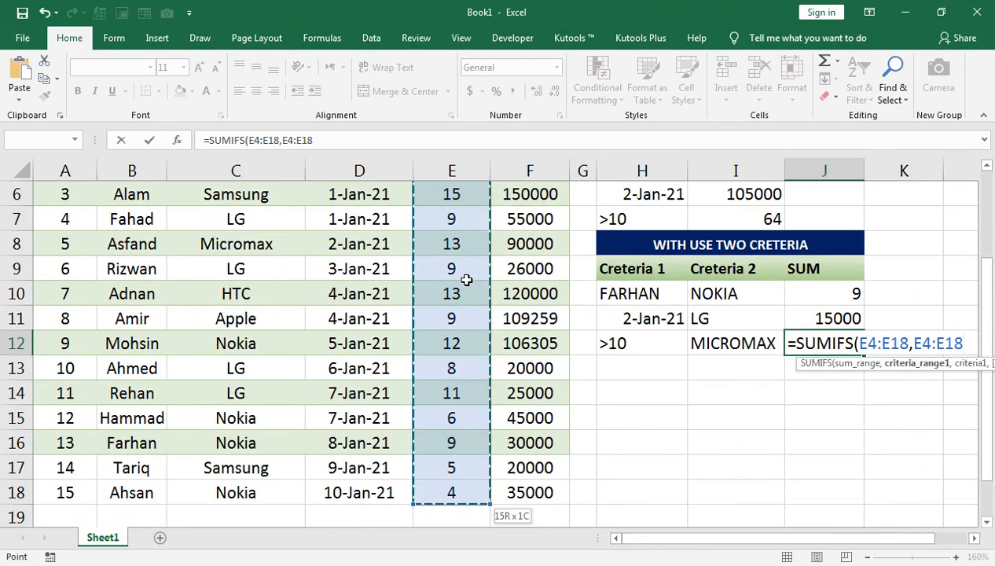
scroll(464, 274, up, 2)
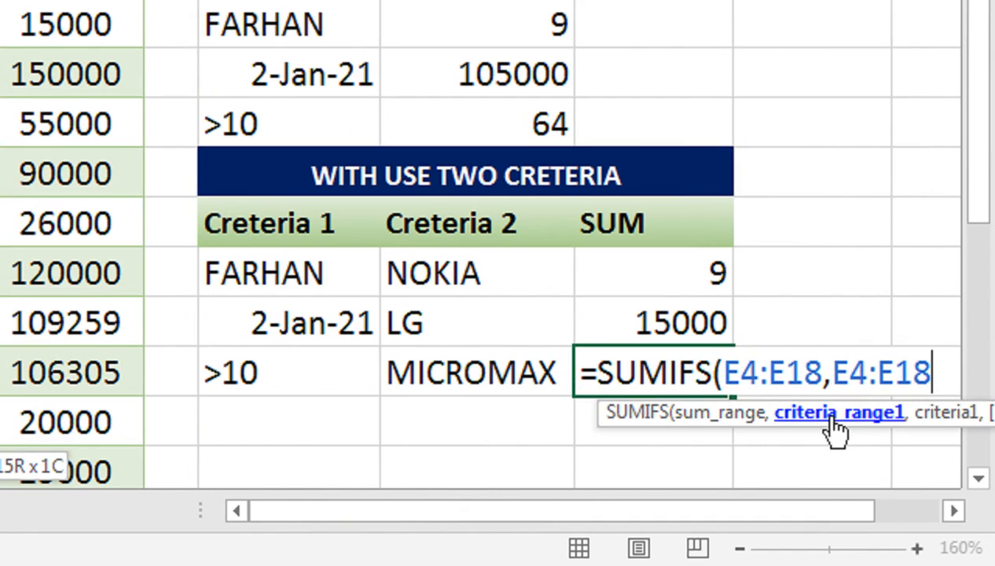
text(,)
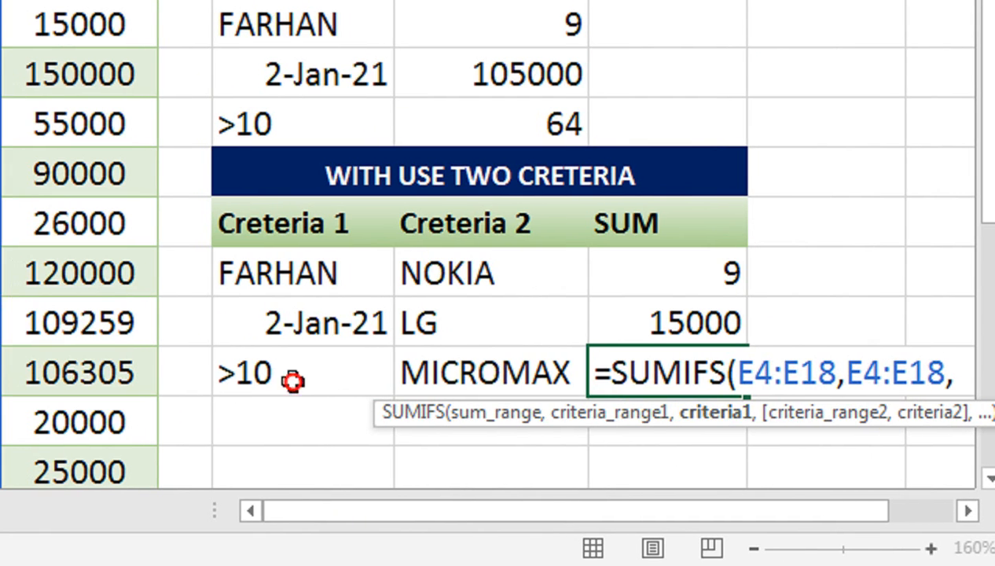
click(275, 376)
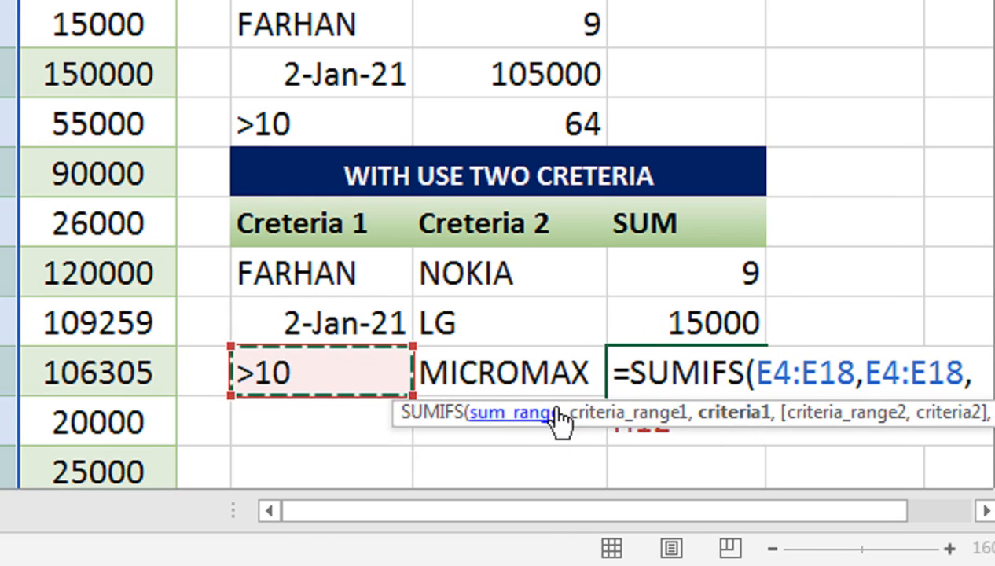
drag(555, 412, 560, 451)
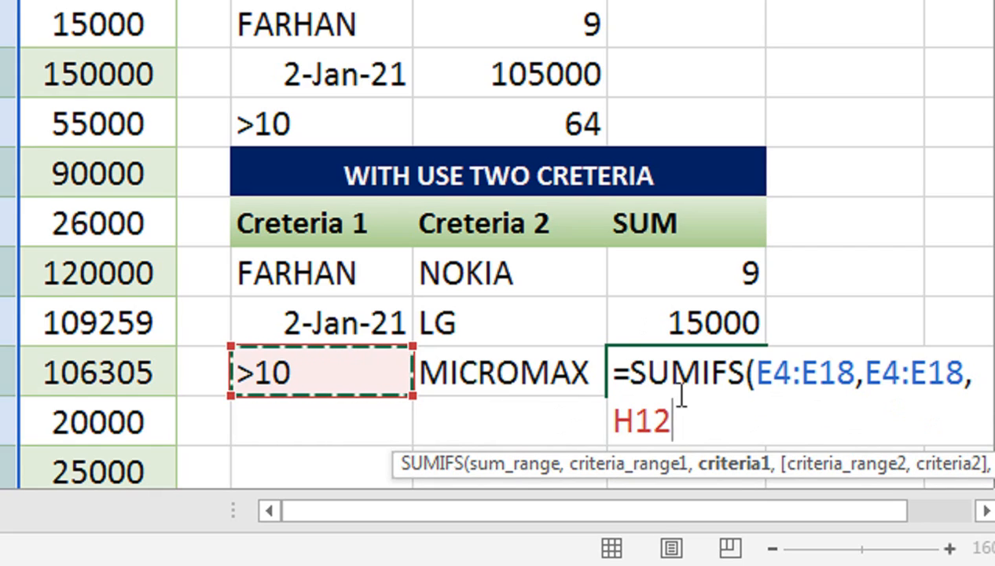
text(,)
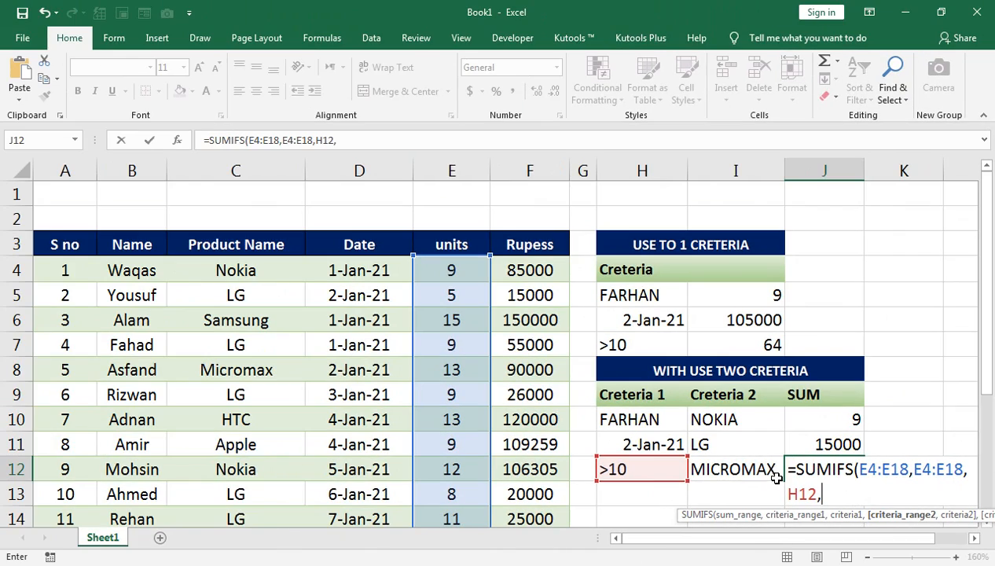
Step: Complete the J12 formula with product names C4:C18 as second criteria range and I12 as criterion, and check the result against the table
click(259, 270)
key(ctrl+shift+Down)
scroll(787, 338, up, 1)
text(,)
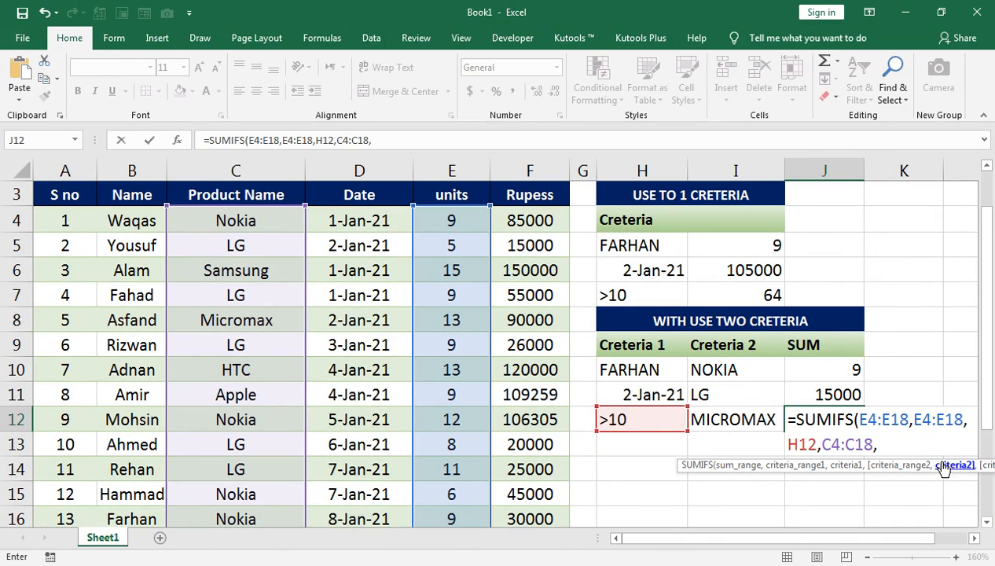
click(725, 421)
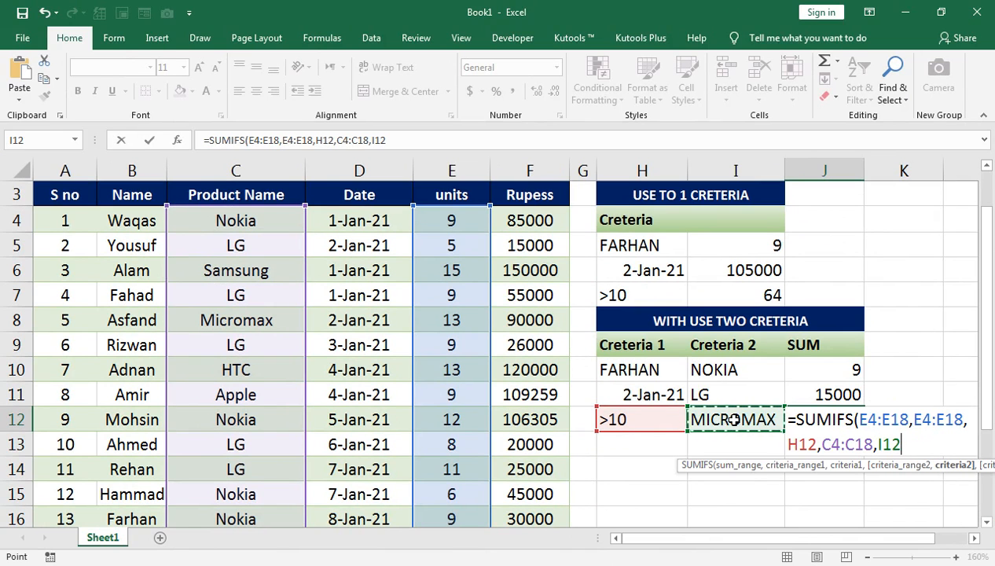
text())
key(Return)
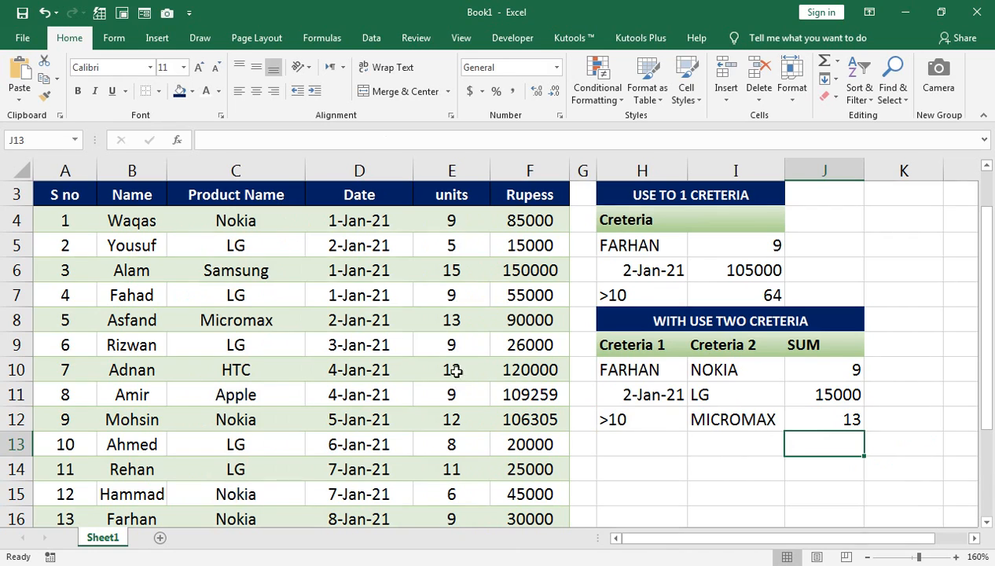
click(451, 320)
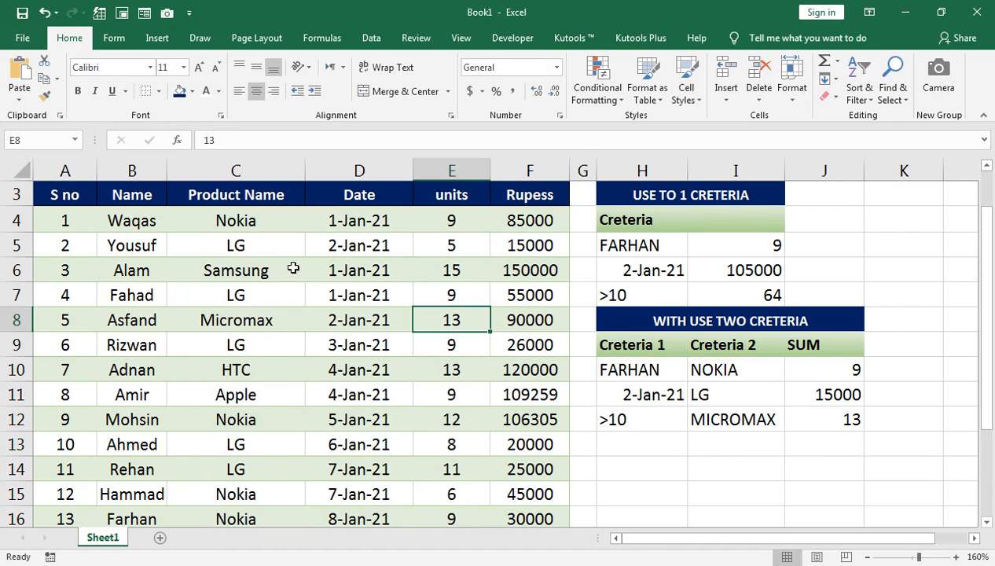
Step: Copy the product name Micromax from C8 into C11, replacing Apple
click(255, 315)
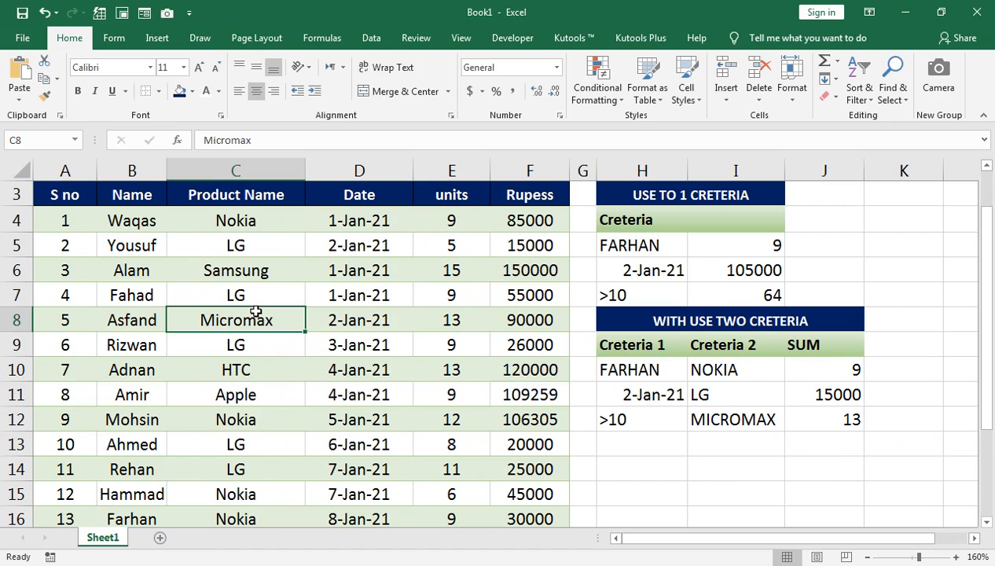
key(ctrl+c)
click(250, 369)
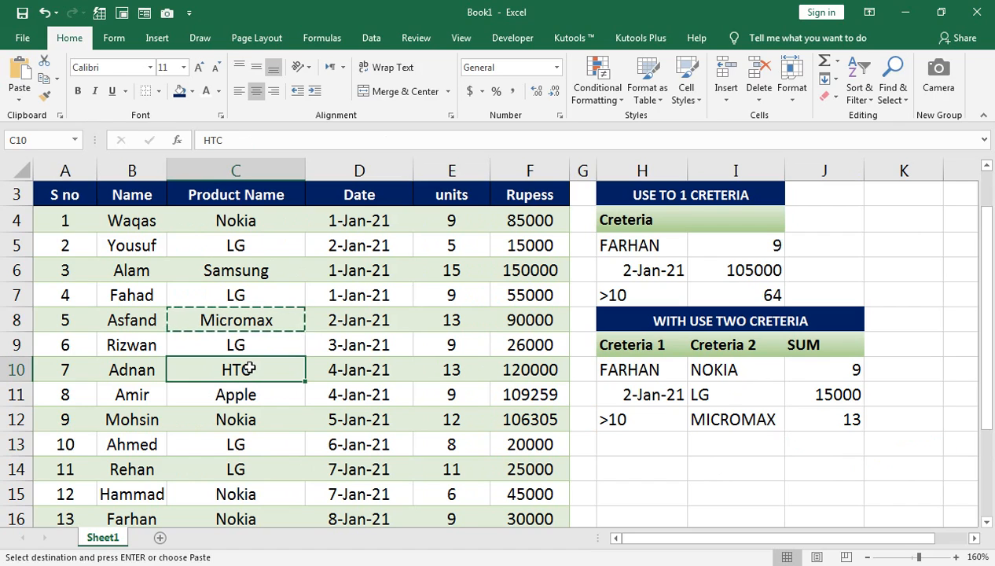
click(253, 395)
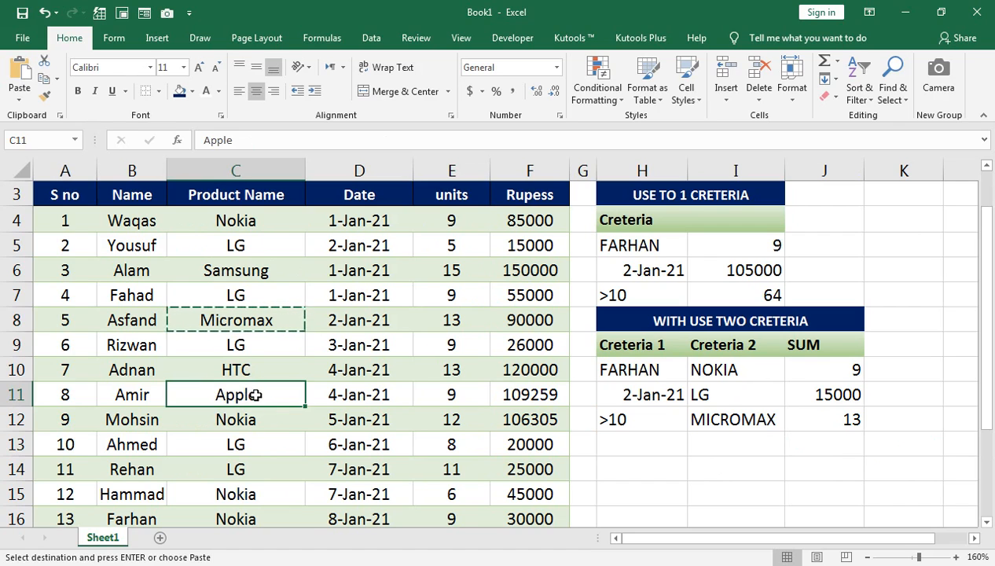
key(ctrl+v)
Step: Set the units in E11 to 12
click(450, 393)
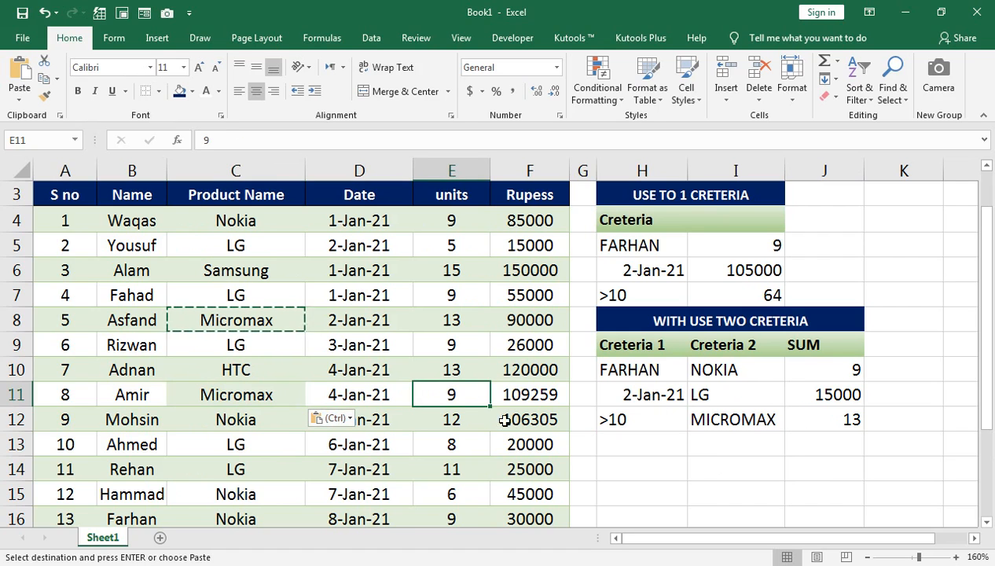
text(12)
key(Return)
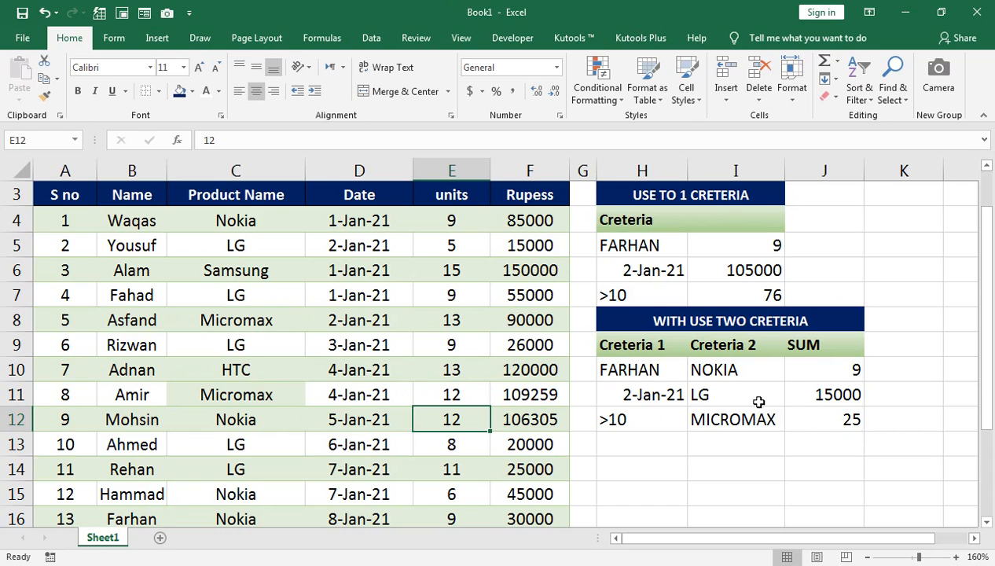
Step: Change the first criterion in H12 of the two-criteria table to >5
scroll(759, 402, up, 1)
click(668, 466)
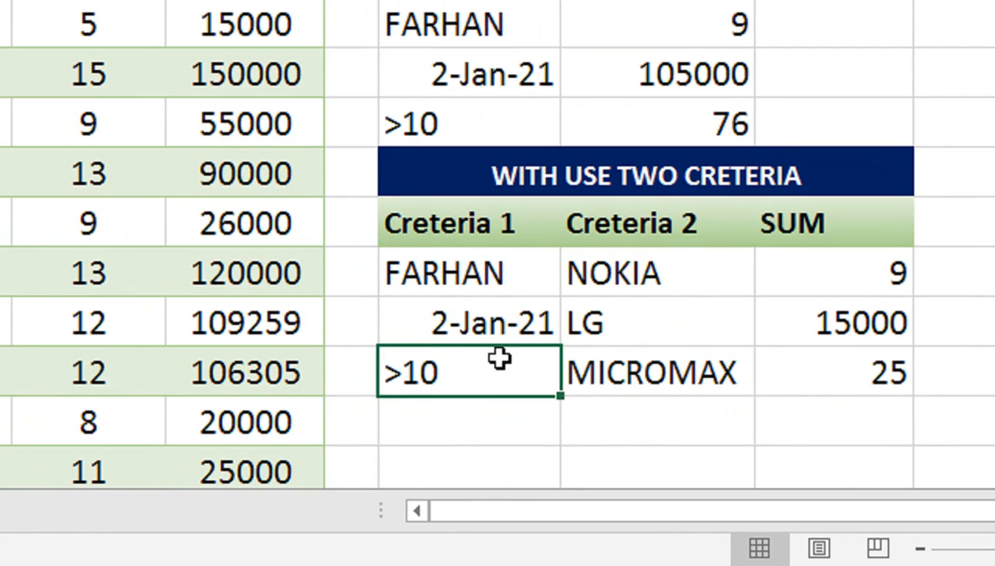
double_click(659, 463)
key(BackSpace)
key(BackSpace)
text(5)
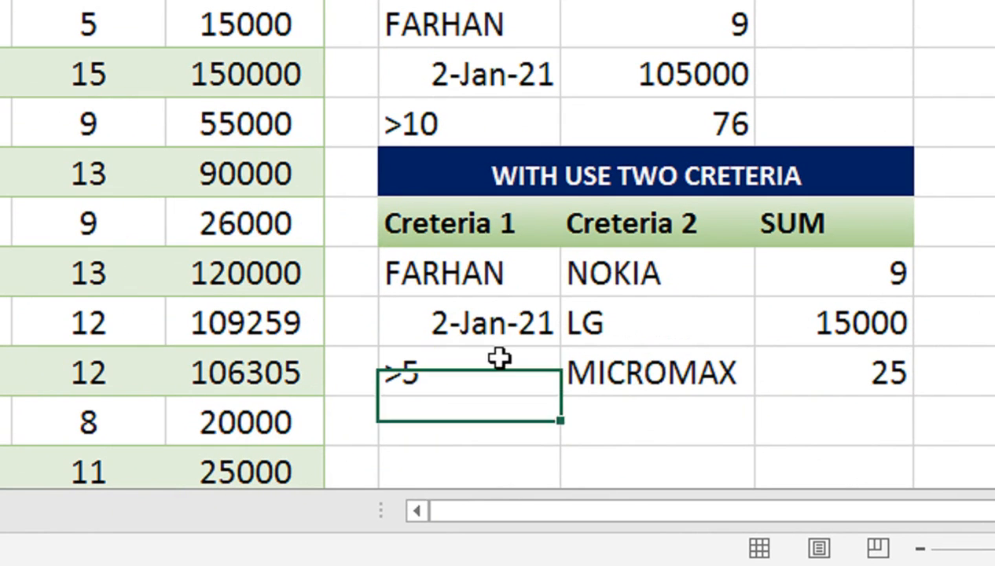
key(Return)
click(470, 370)
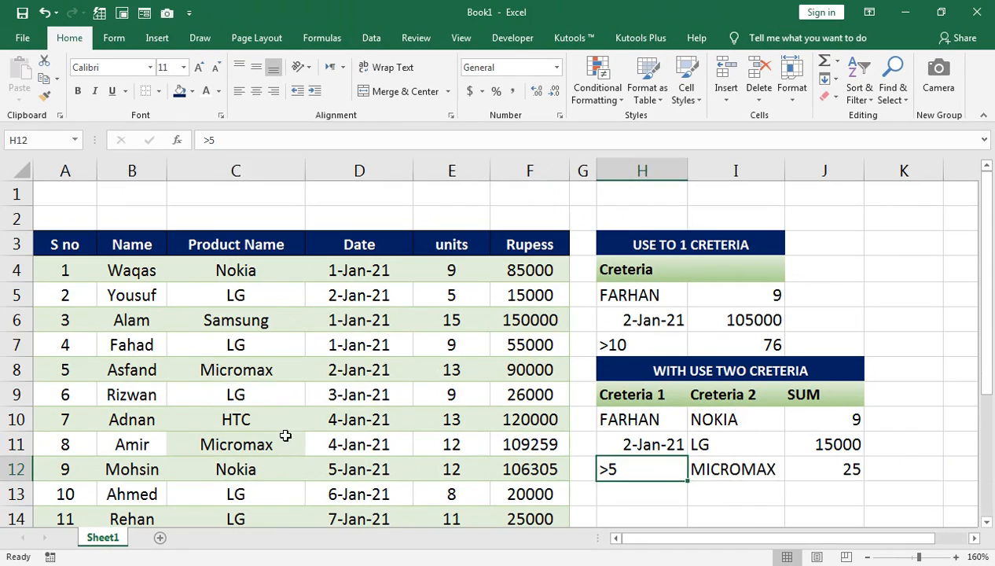
Step: Copy the product name LG from C9 into I12 as the second criterion, and check the sum in J12
click(274, 395)
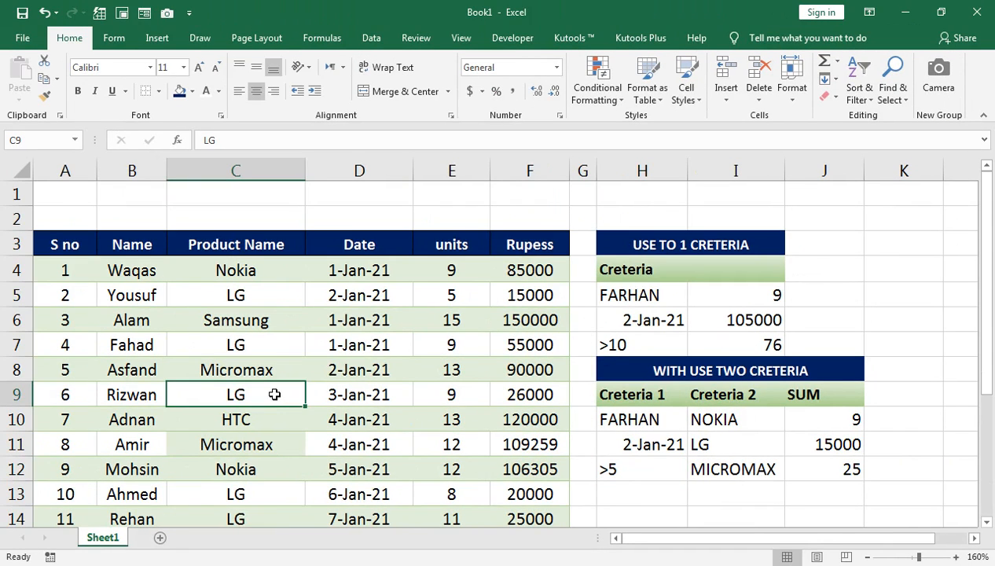
key(ctrl+c)
click(740, 466)
key(ctrl+v)
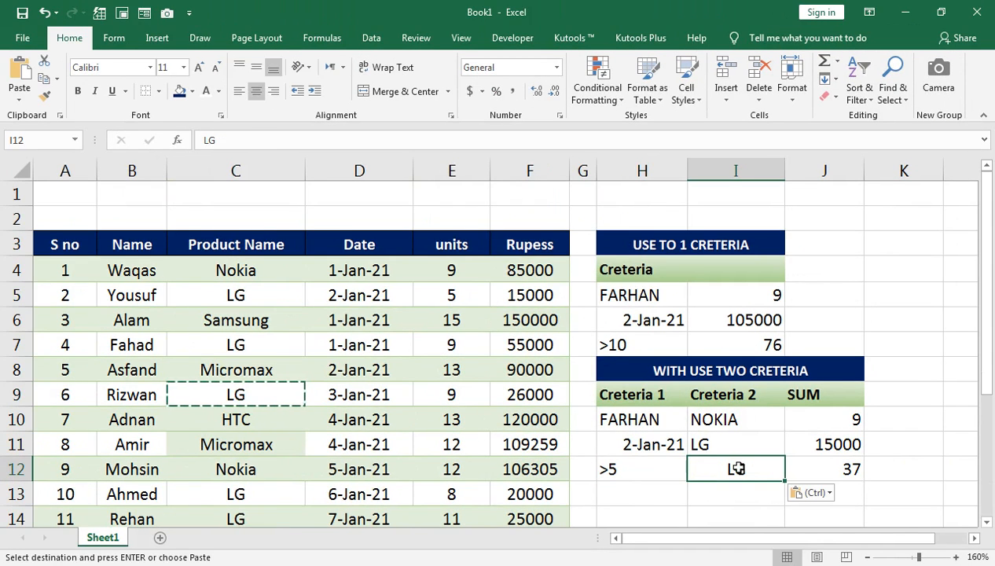
key(Right)
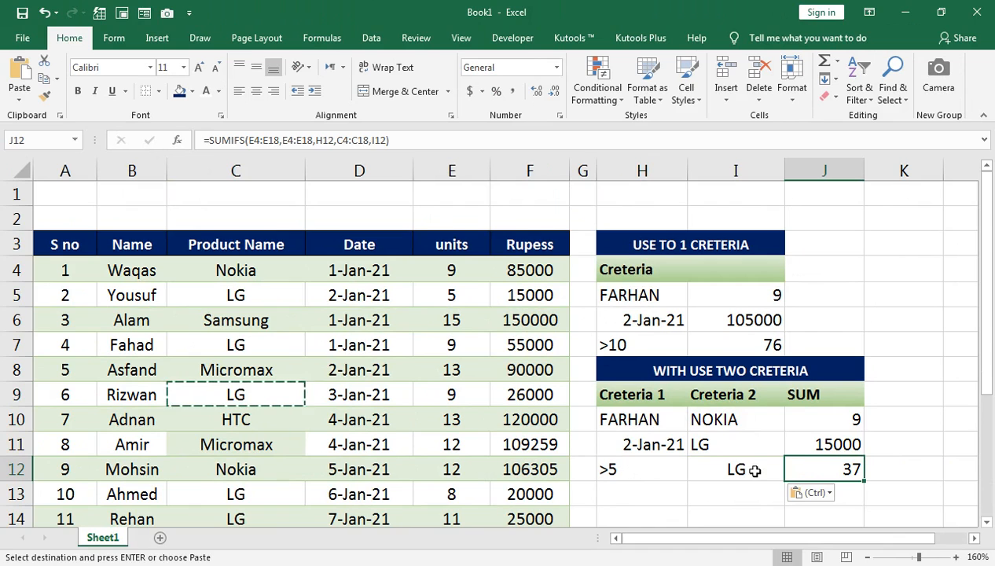